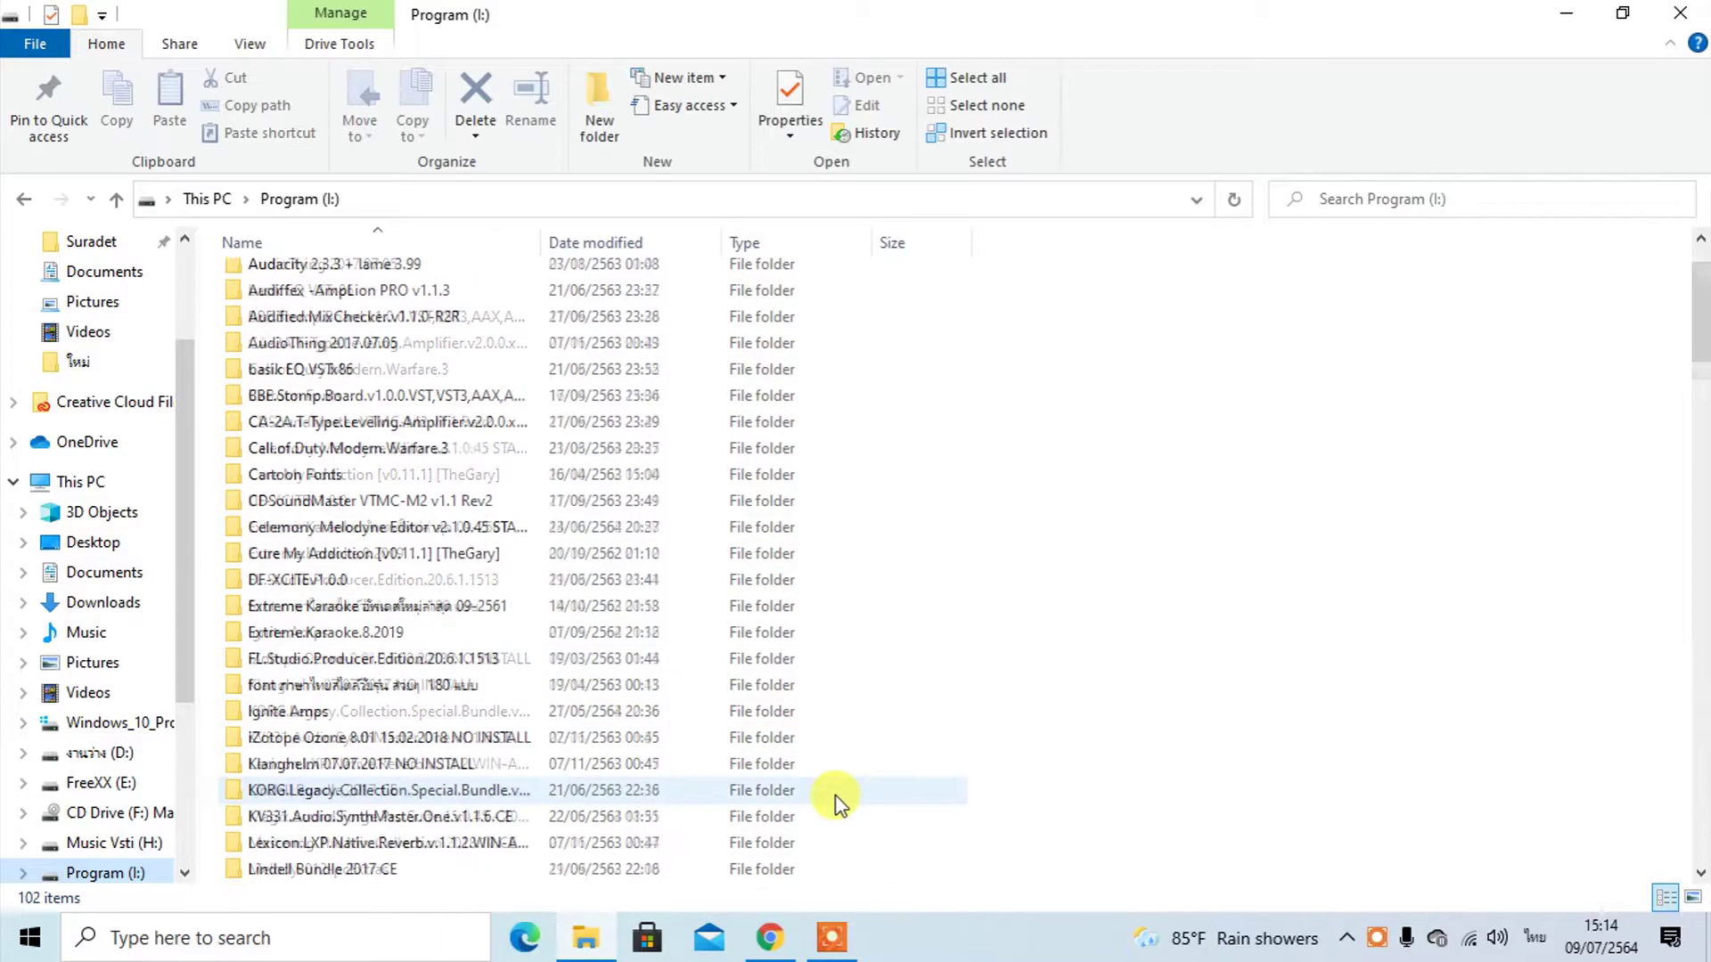
# Find and open the Olympic Games Tokyo 2020 folder on the Program (I:) drive
pyautogui.scroll(-2, 535, 838)
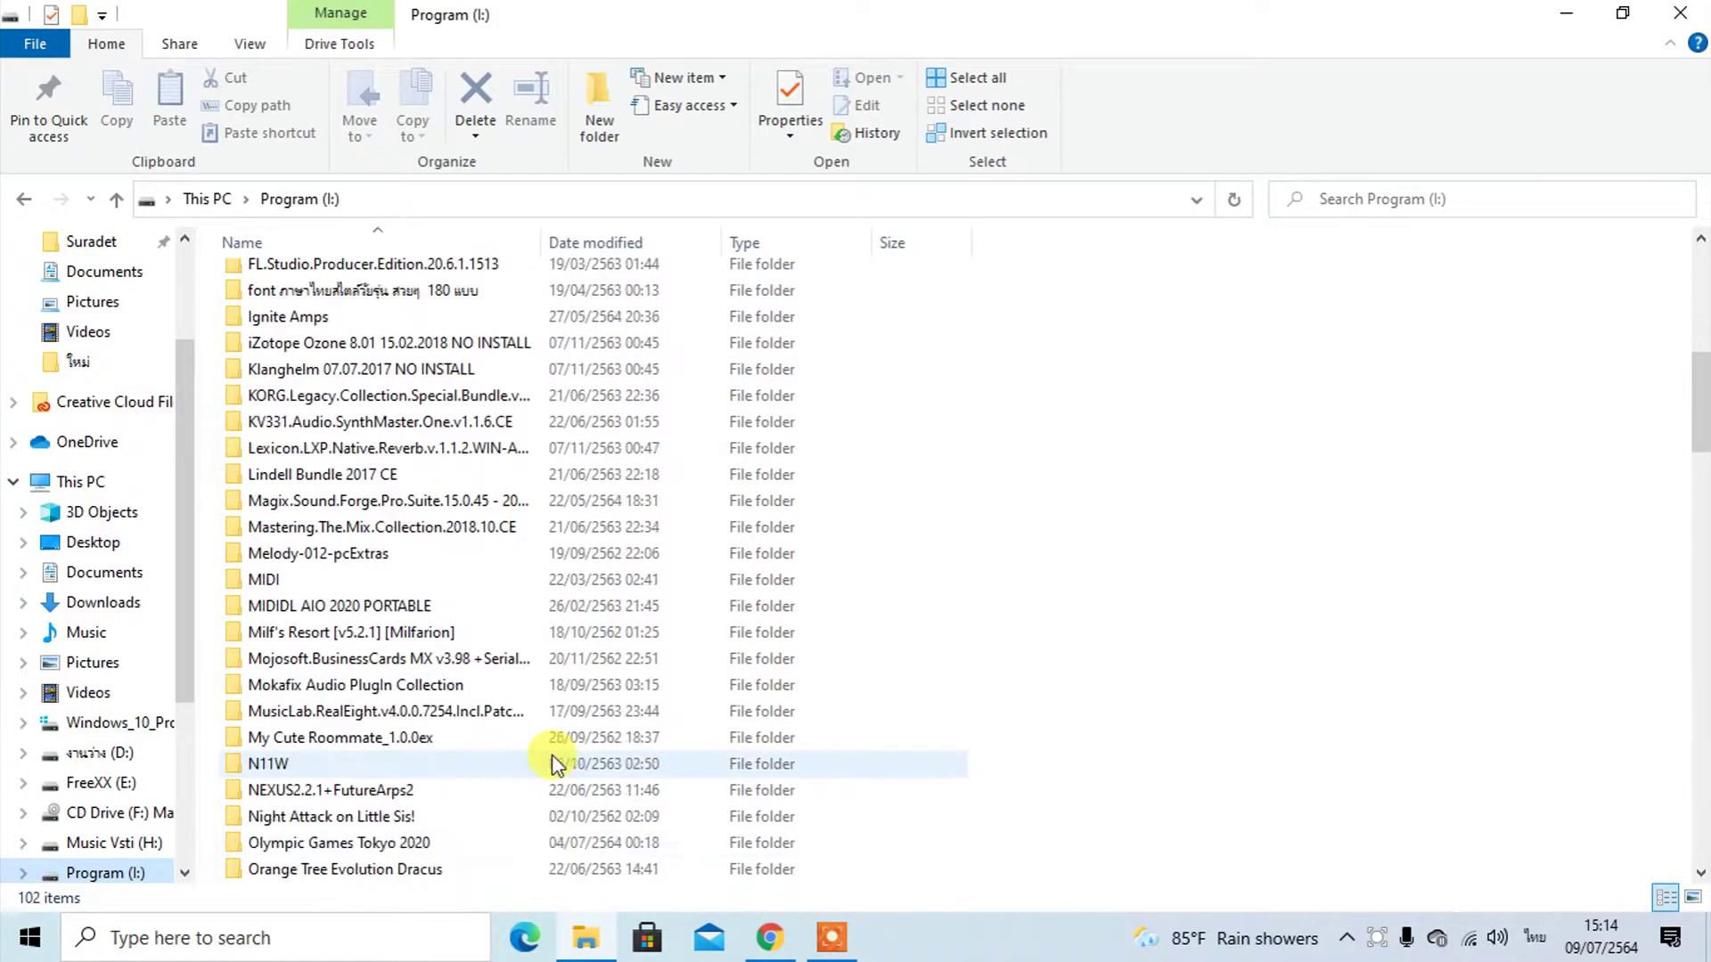
pyautogui.scroll(-1, 535, 851)
pyautogui.scroll(-4, 535, 854)
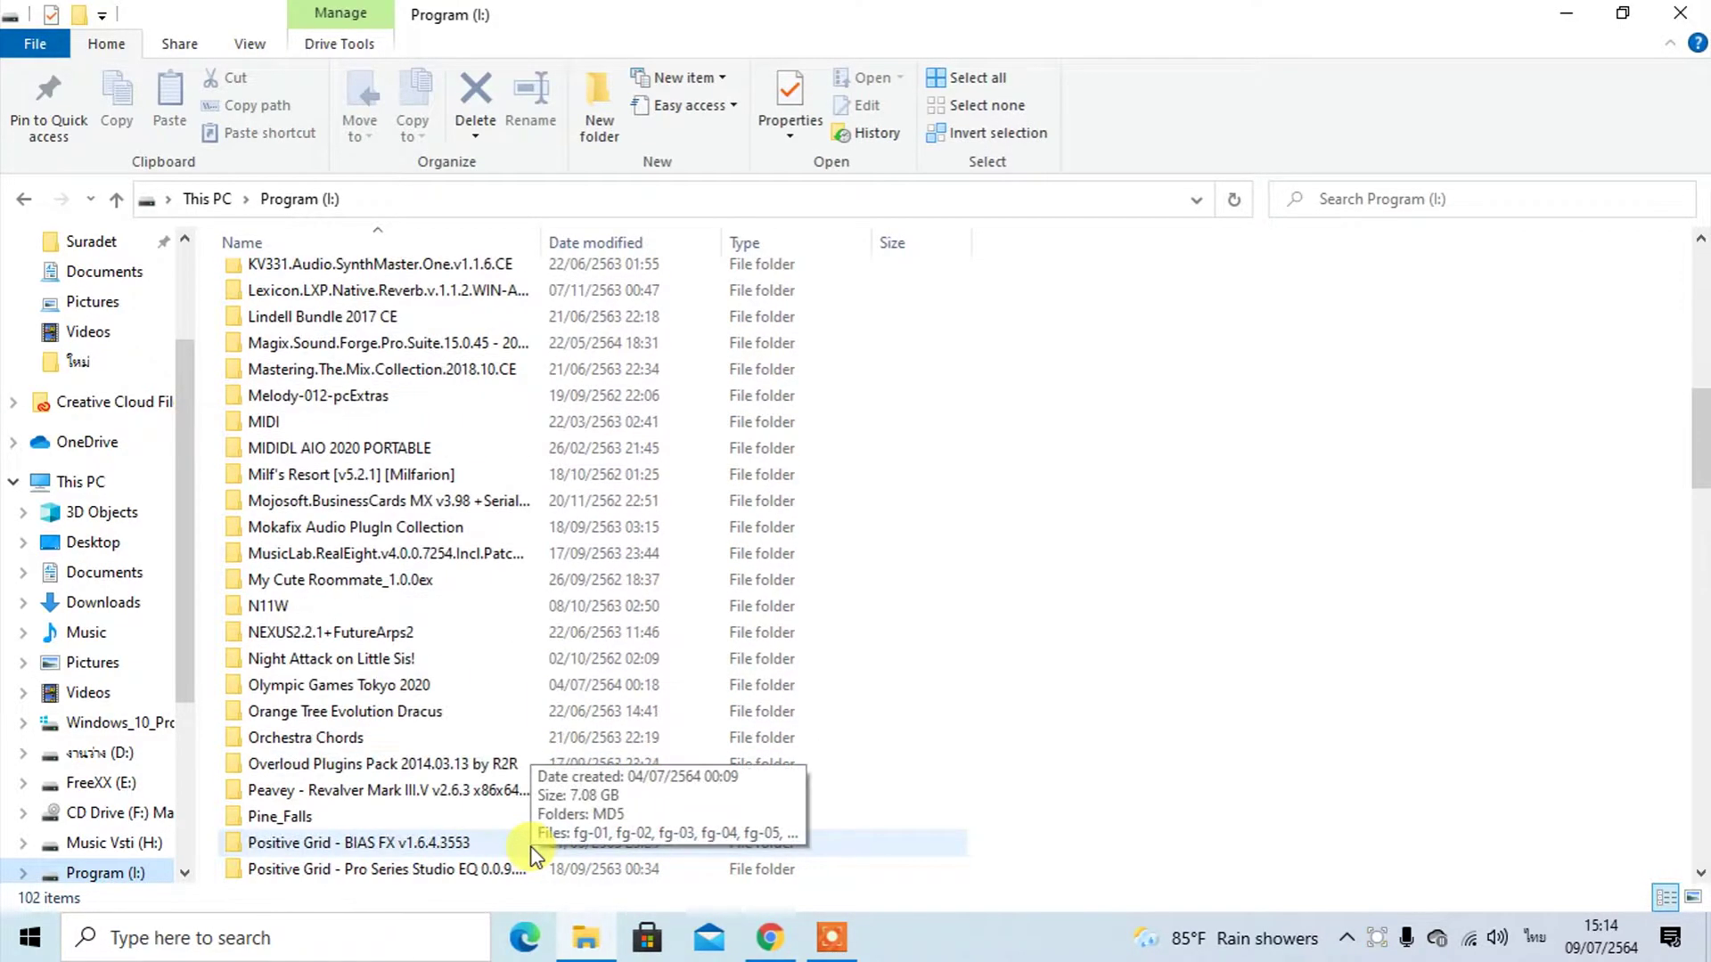
pyautogui.scroll(-5, 526, 851)
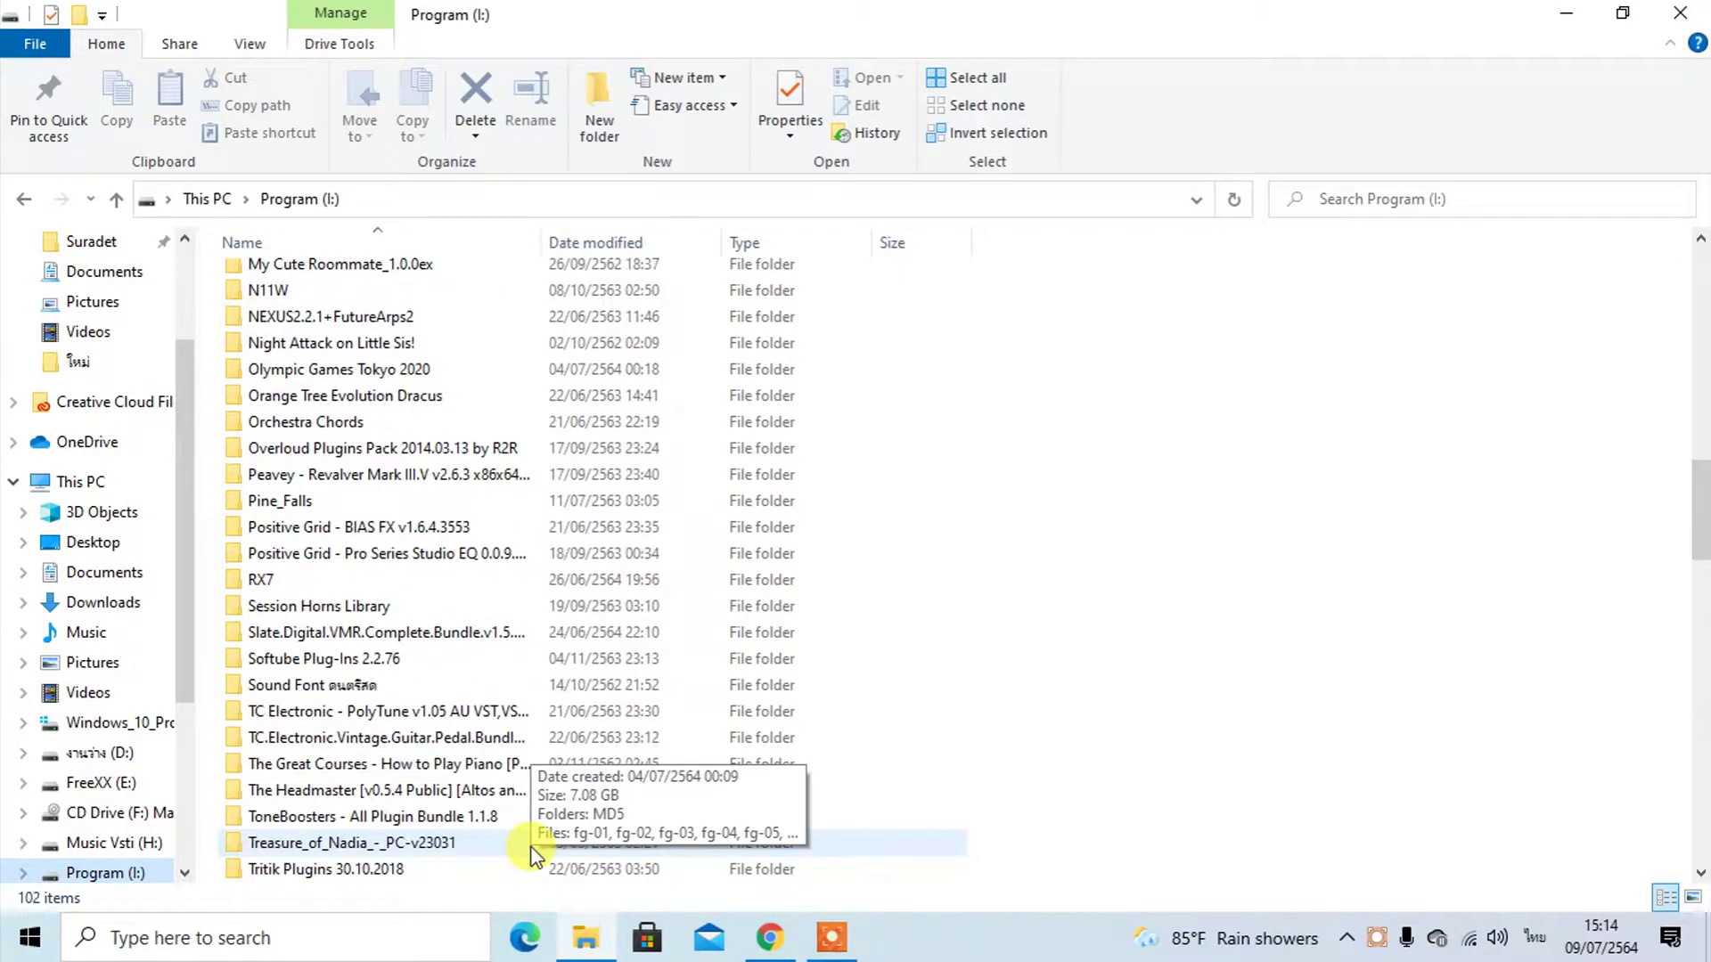
pyautogui.scroll(-5, 506, 842)
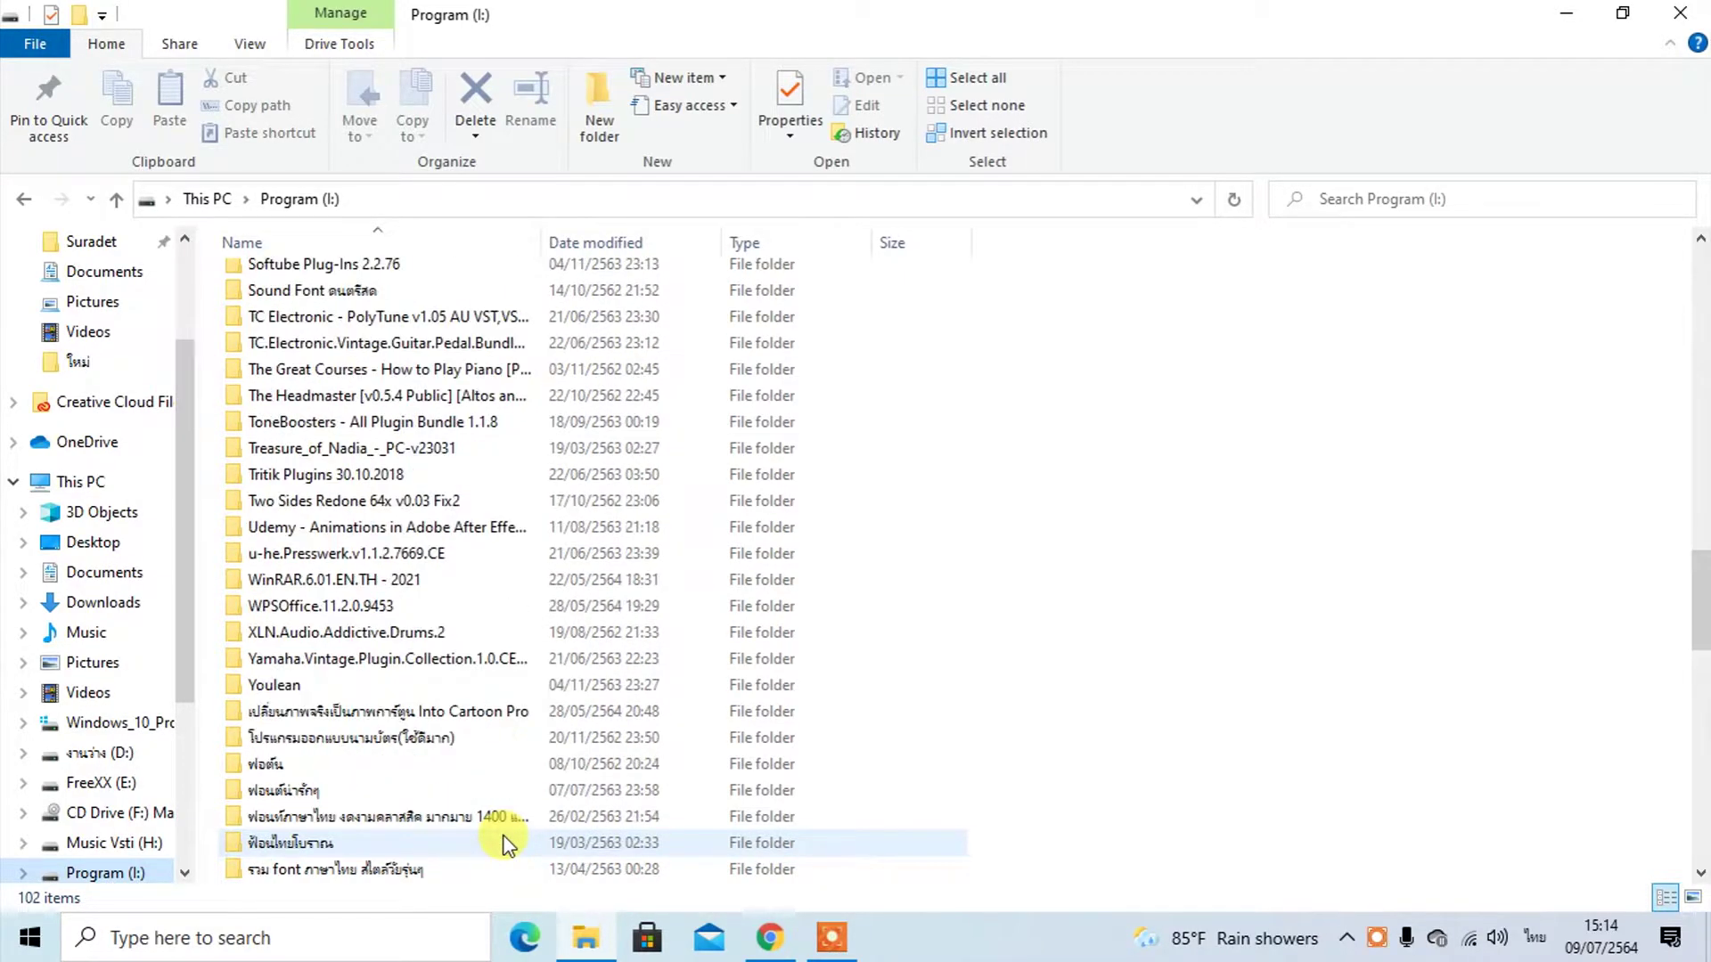
pyautogui.scroll(-5, 506, 842)
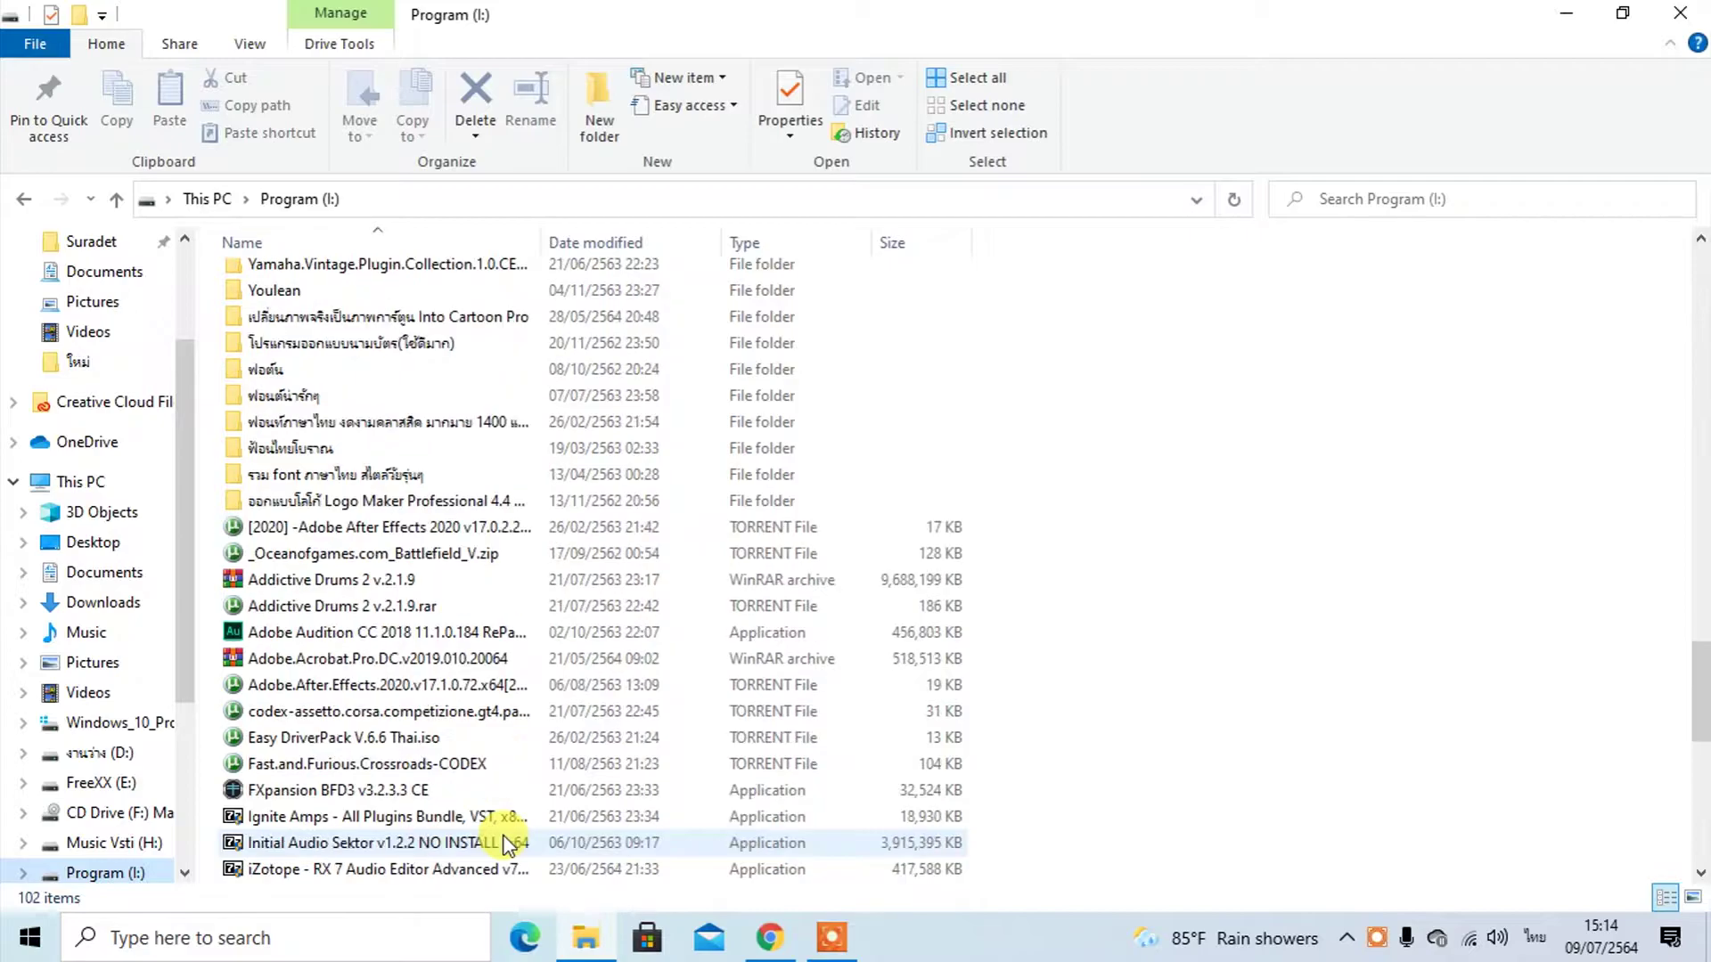
pyautogui.scroll(-1, 506, 842)
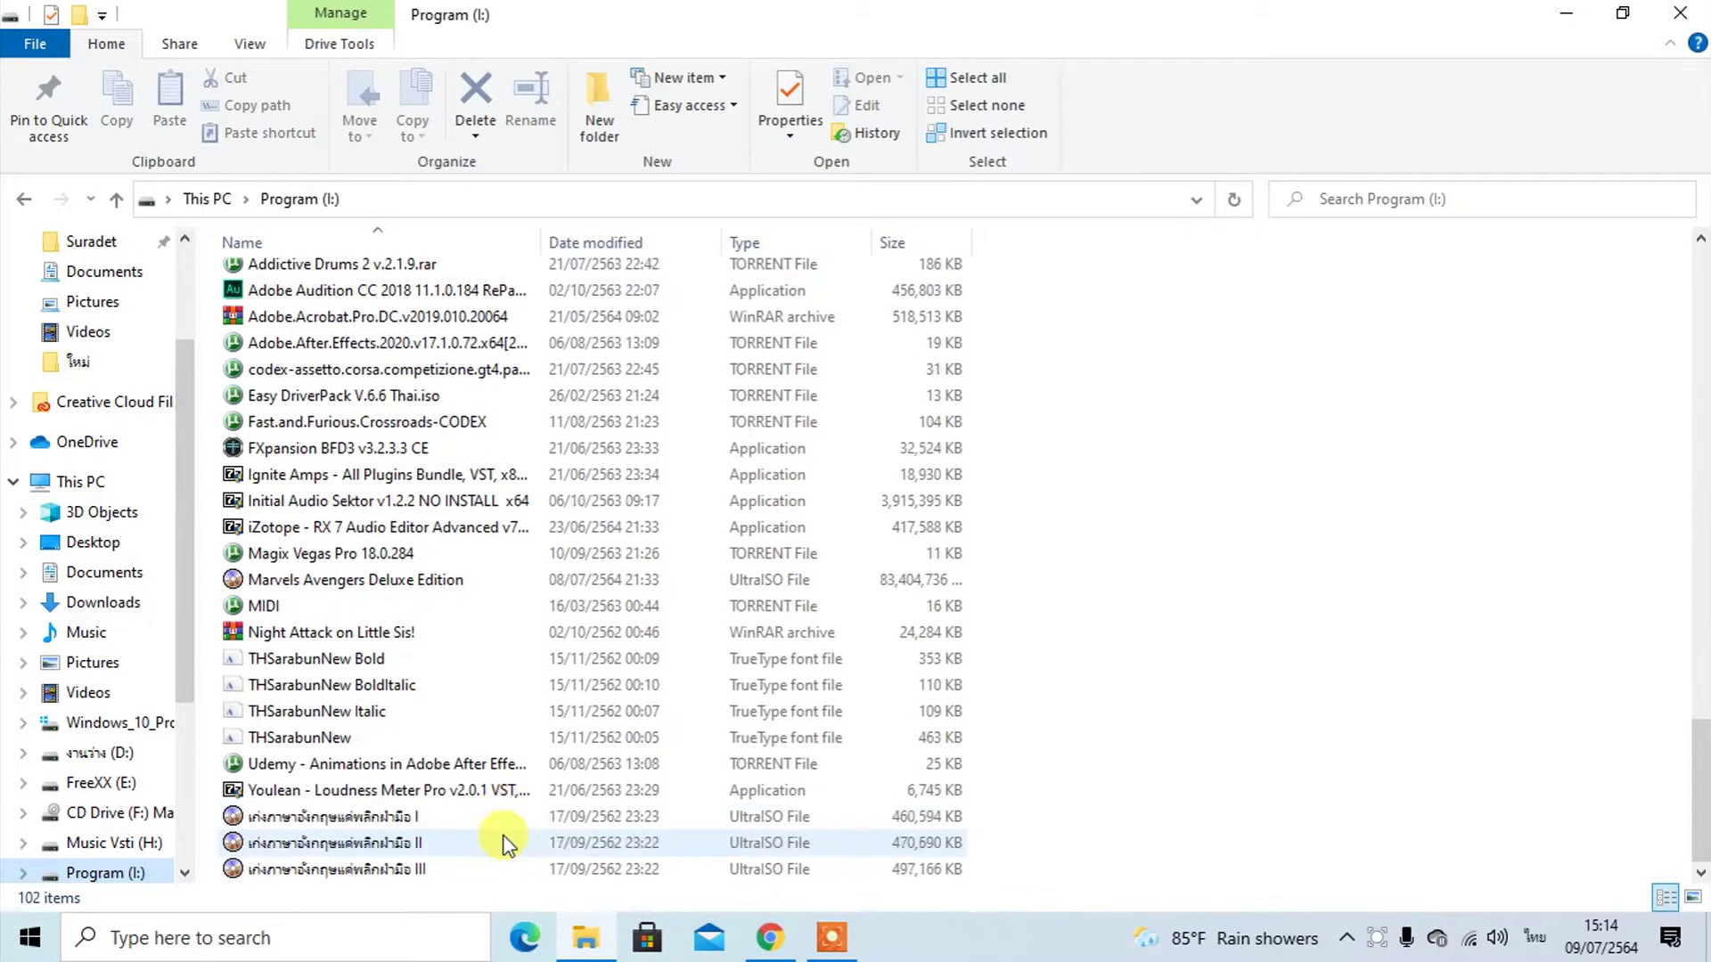
pyautogui.scroll(1, 506, 842)
pyautogui.scroll(2, 506, 843)
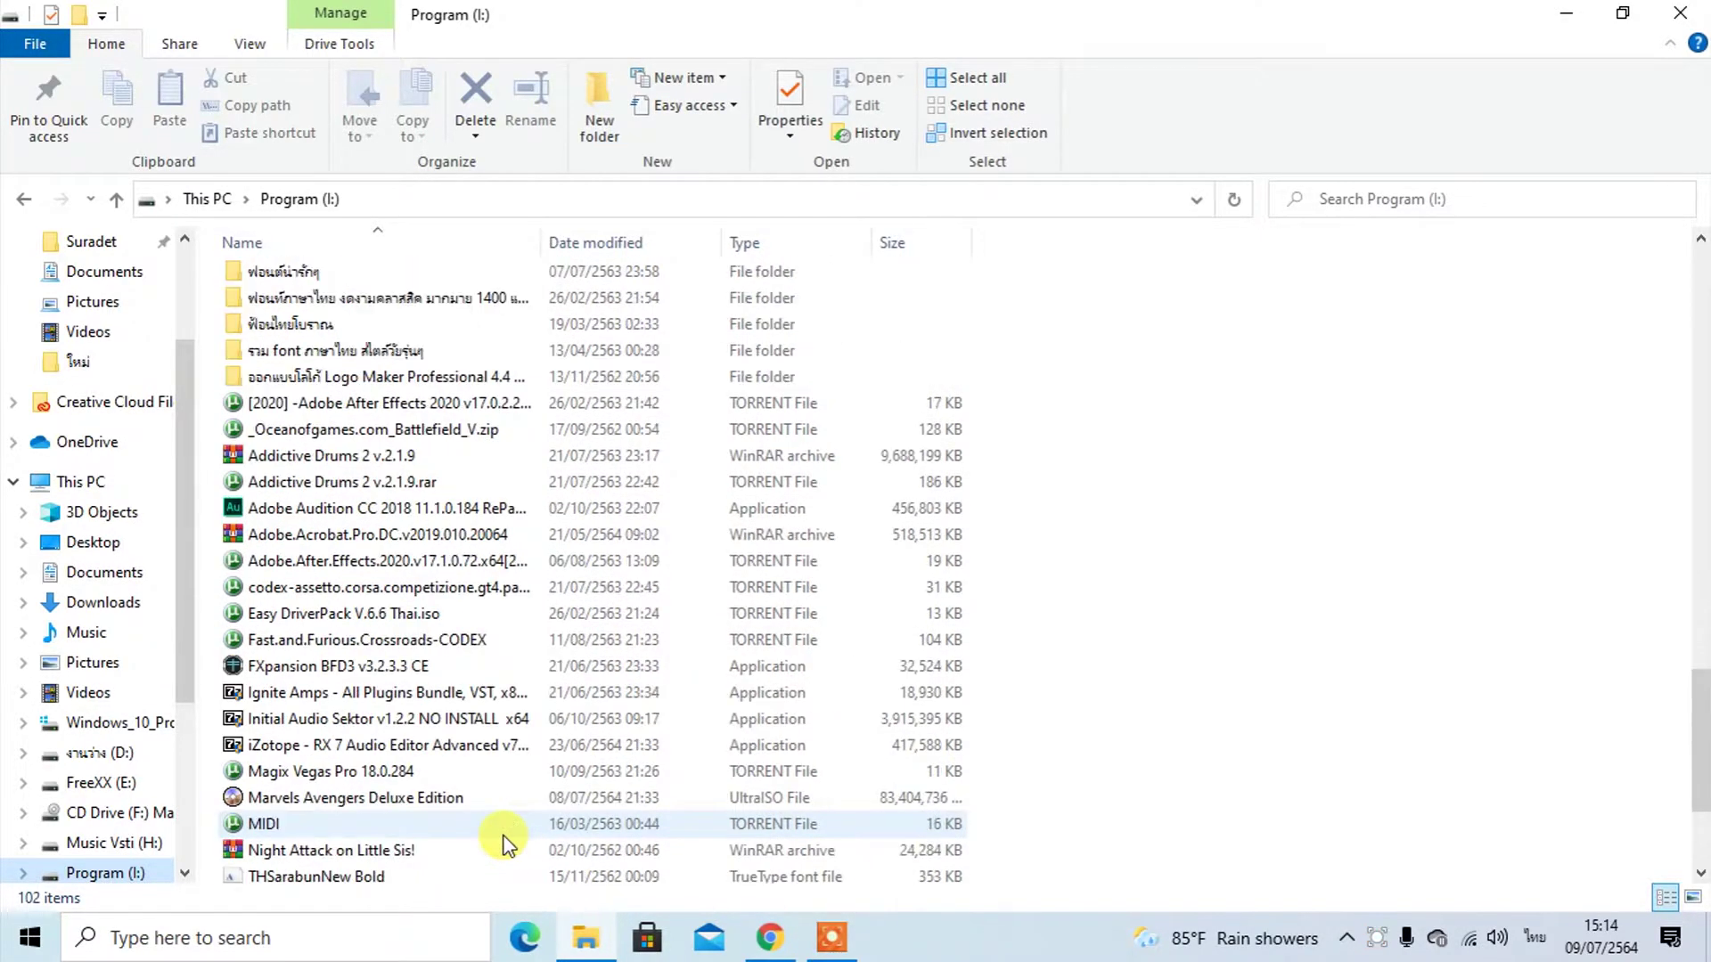
pyautogui.scroll(5, 506, 842)
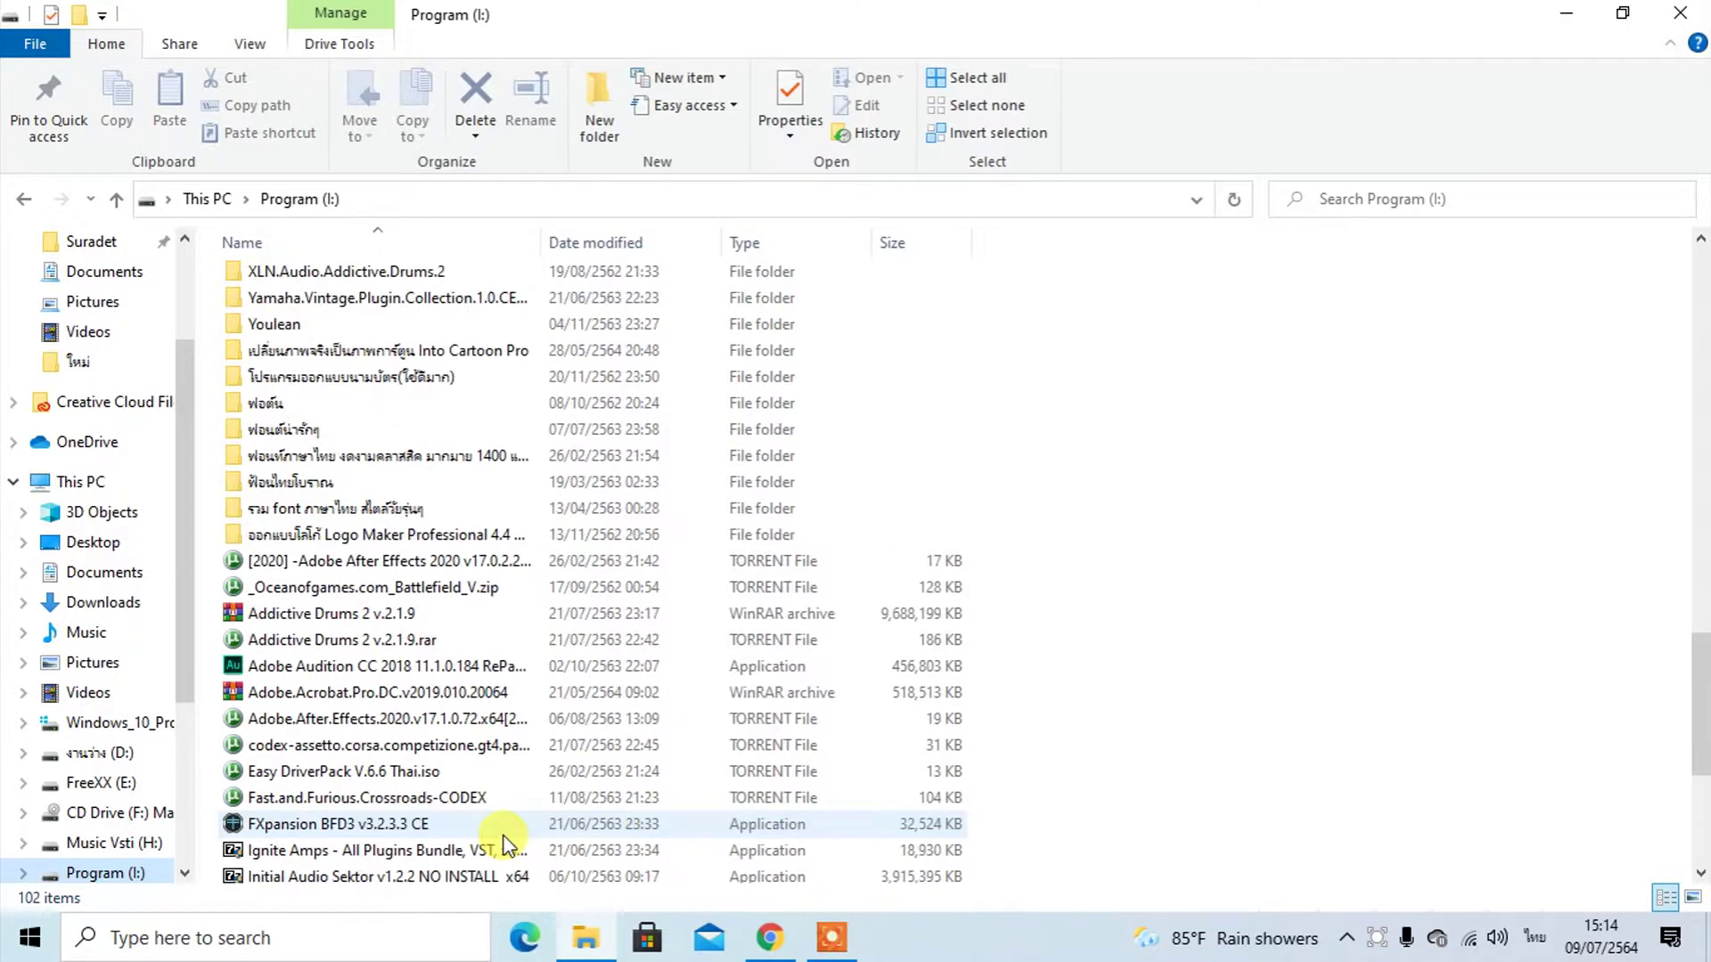
pyautogui.scroll(1, 506, 842)
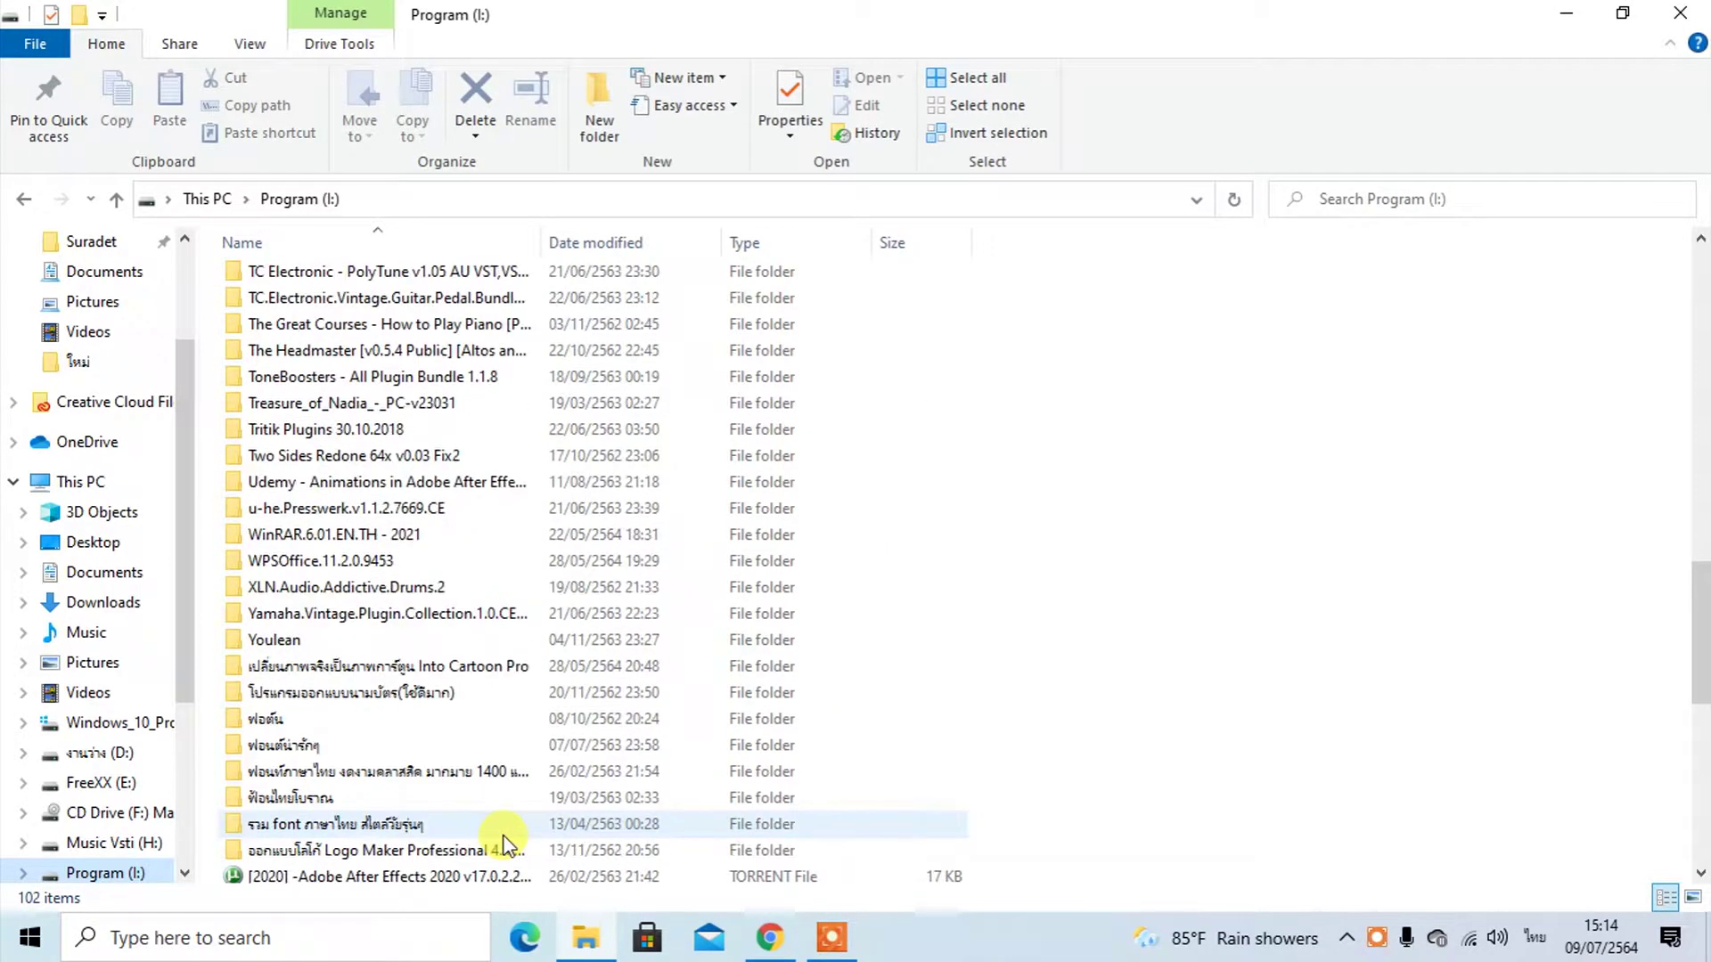
pyautogui.scroll(1, 506, 843)
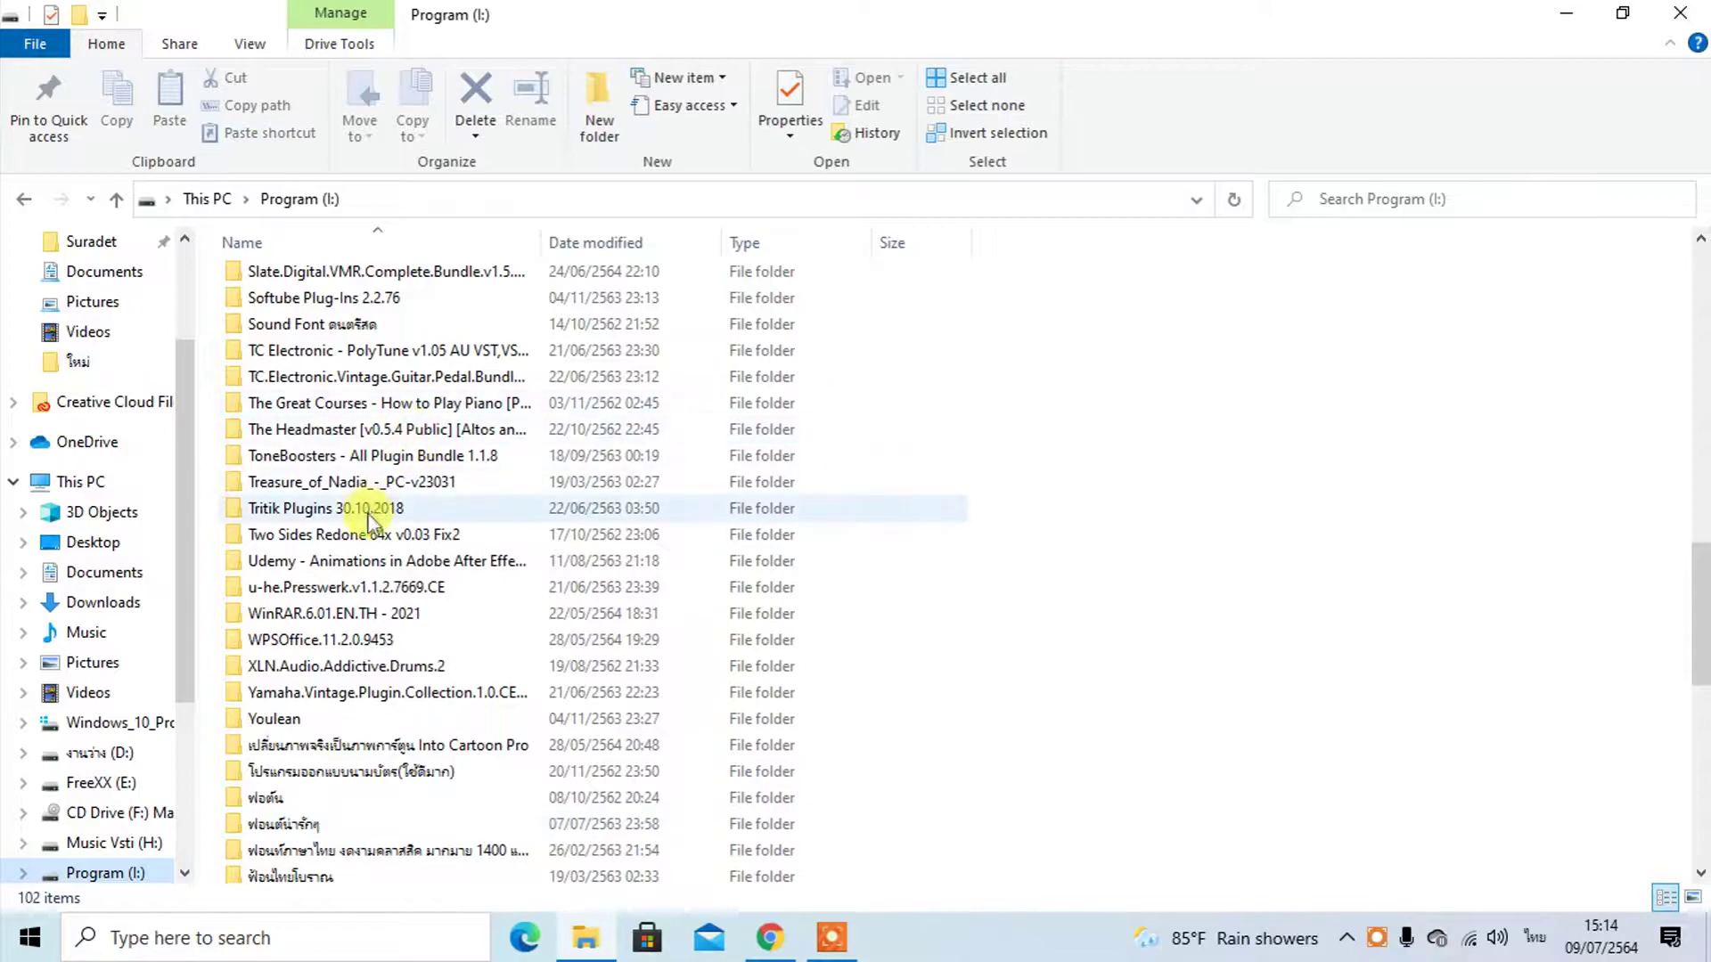
pyautogui.scroll(1, 581, 695)
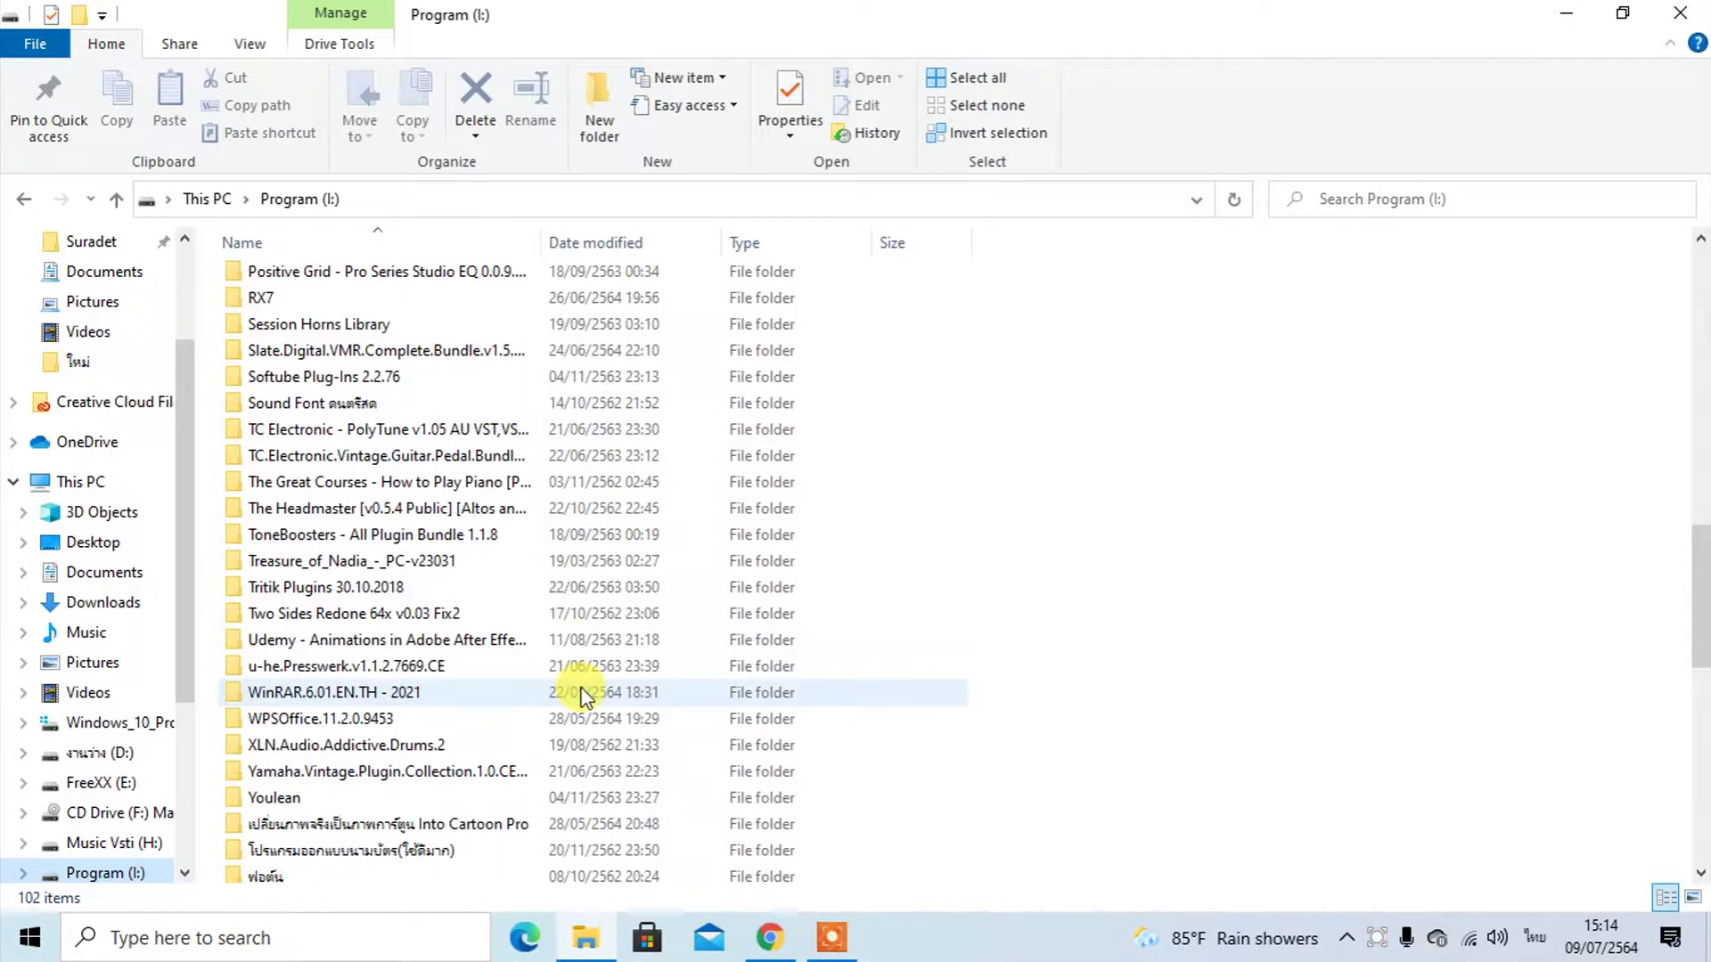
pyautogui.scroll(2, 581, 695)
pyautogui.scroll(2, 581, 695)
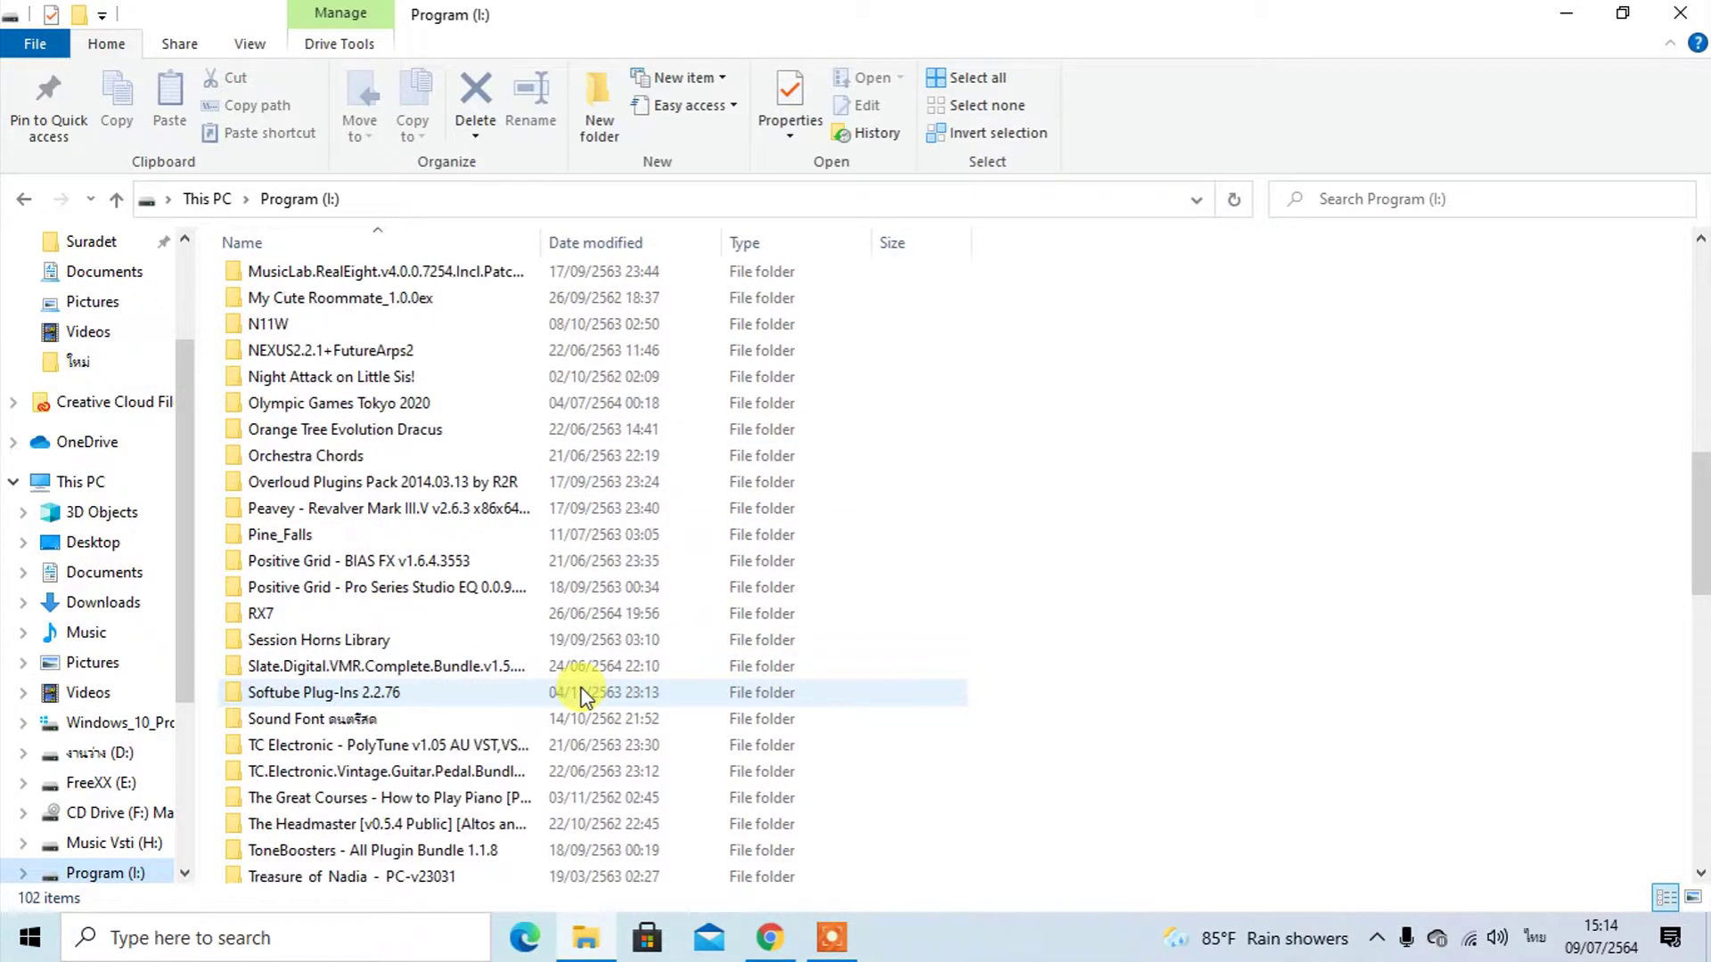
pyautogui.scroll(1, 581, 695)
pyautogui.scroll(1, 470, 585)
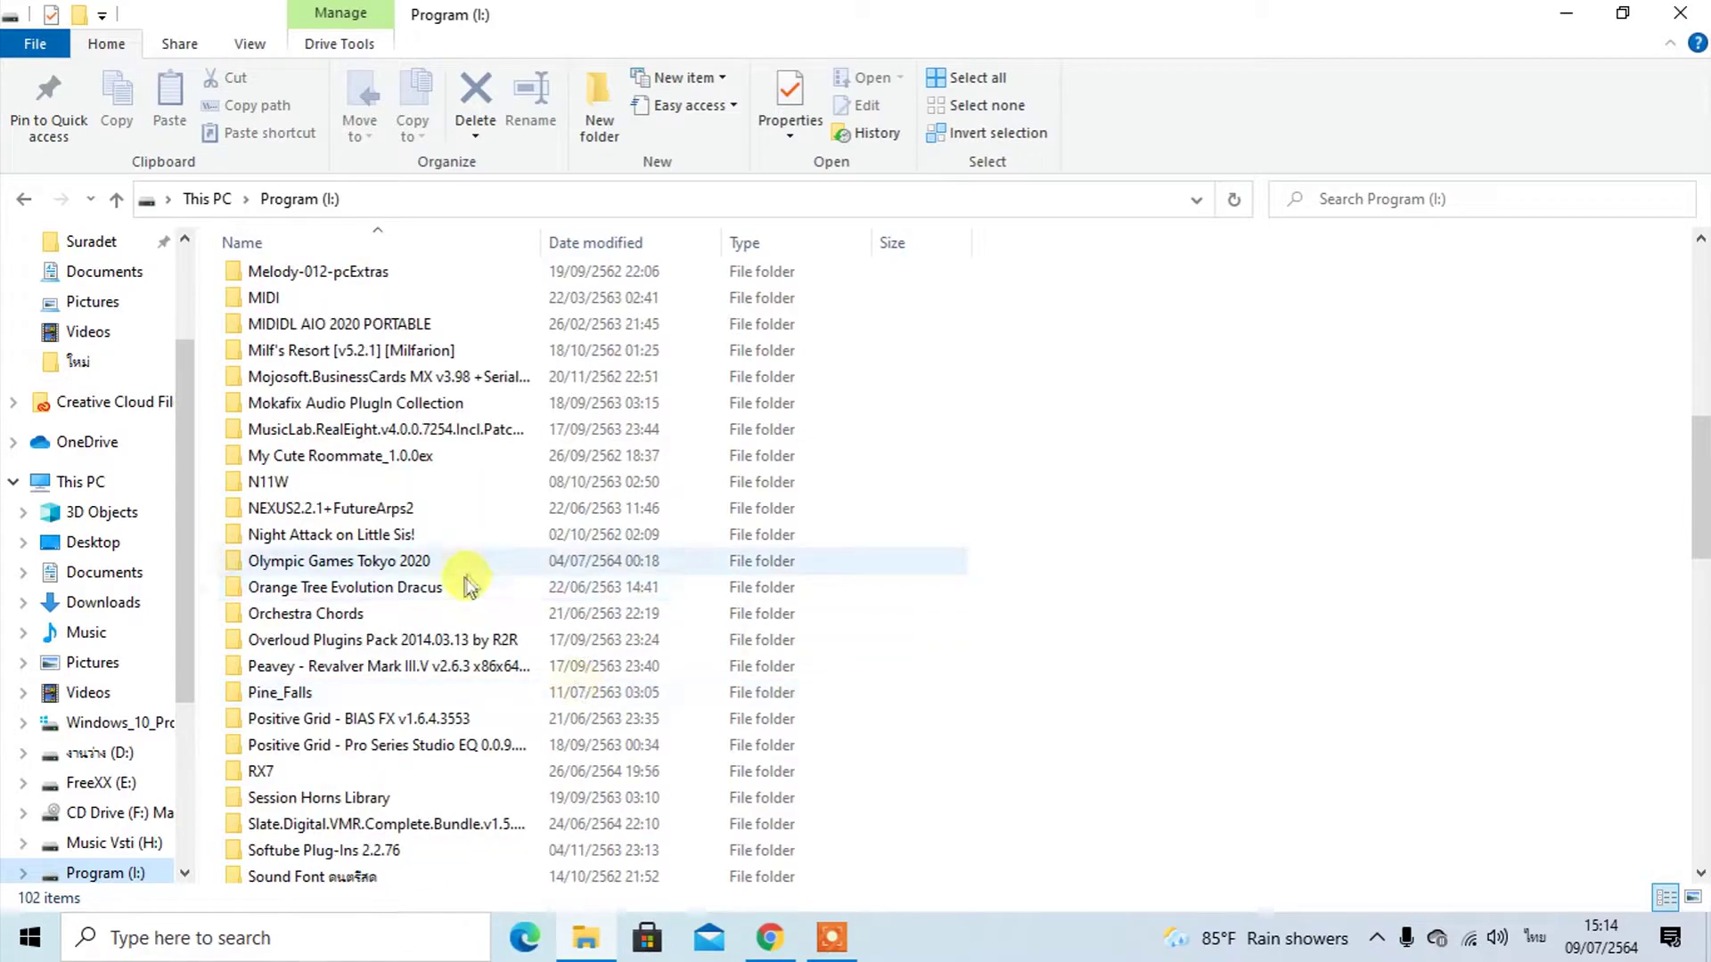
pyautogui.doubleClick(326, 562)
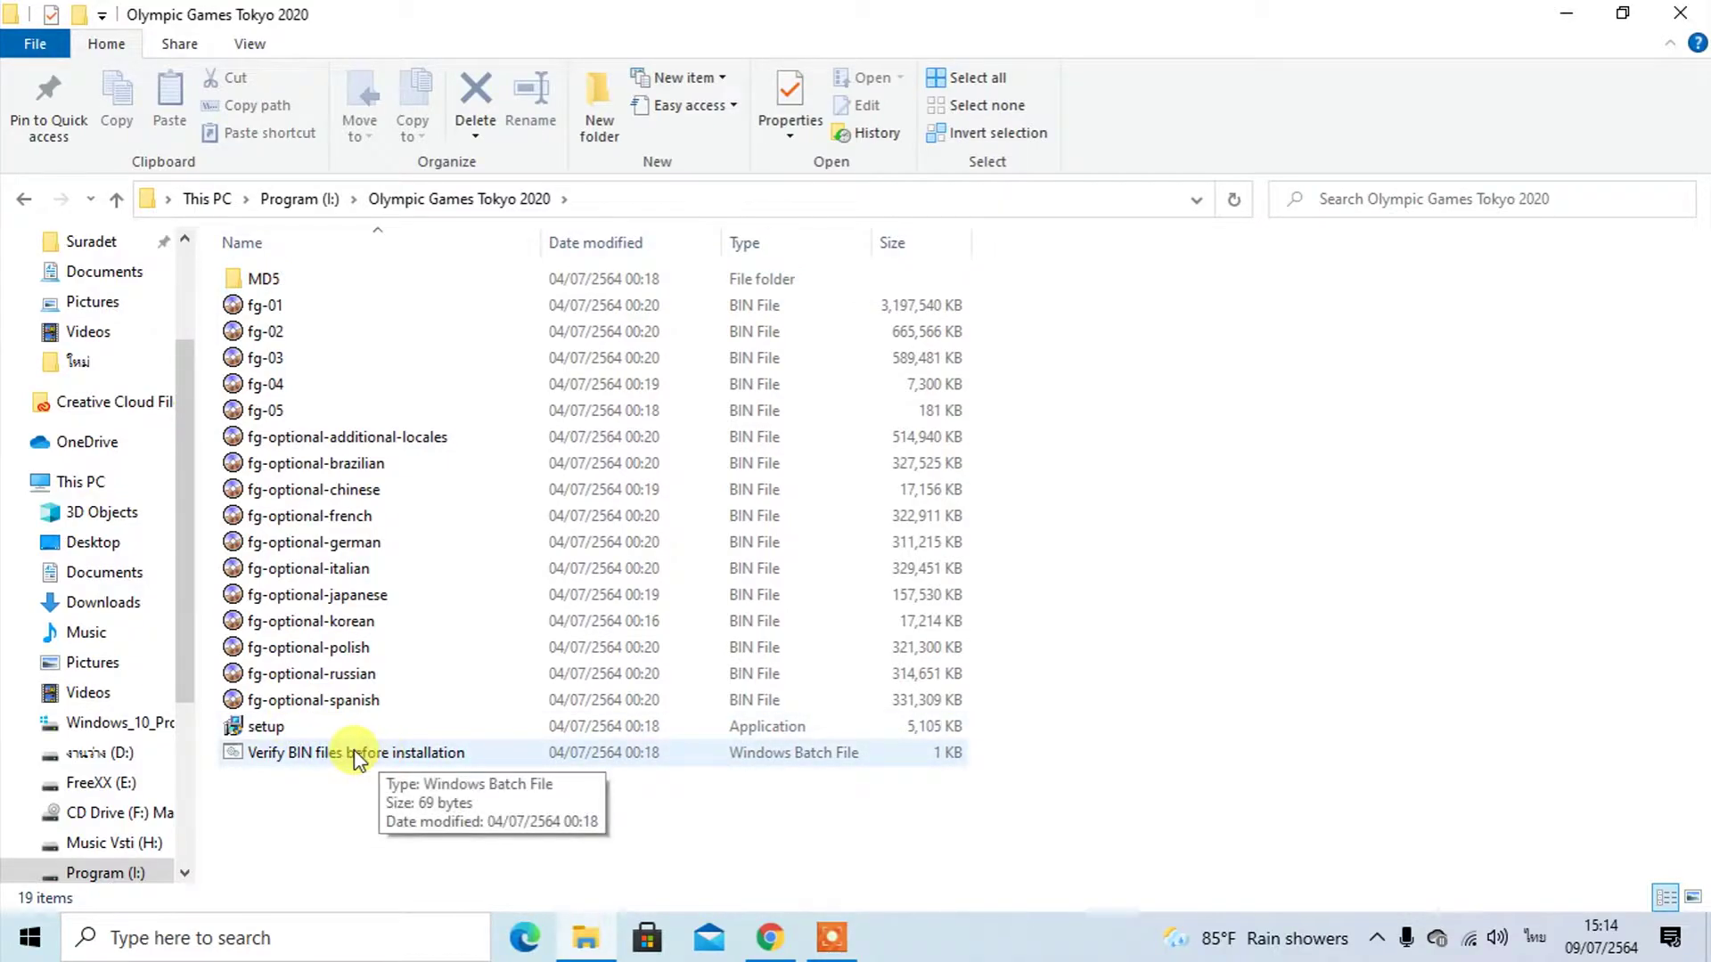
# Look inside the MD5 folder and run "Verify BIN files before installation", closing the checker once all files have been processed
pyautogui.doubleClick(266, 278)
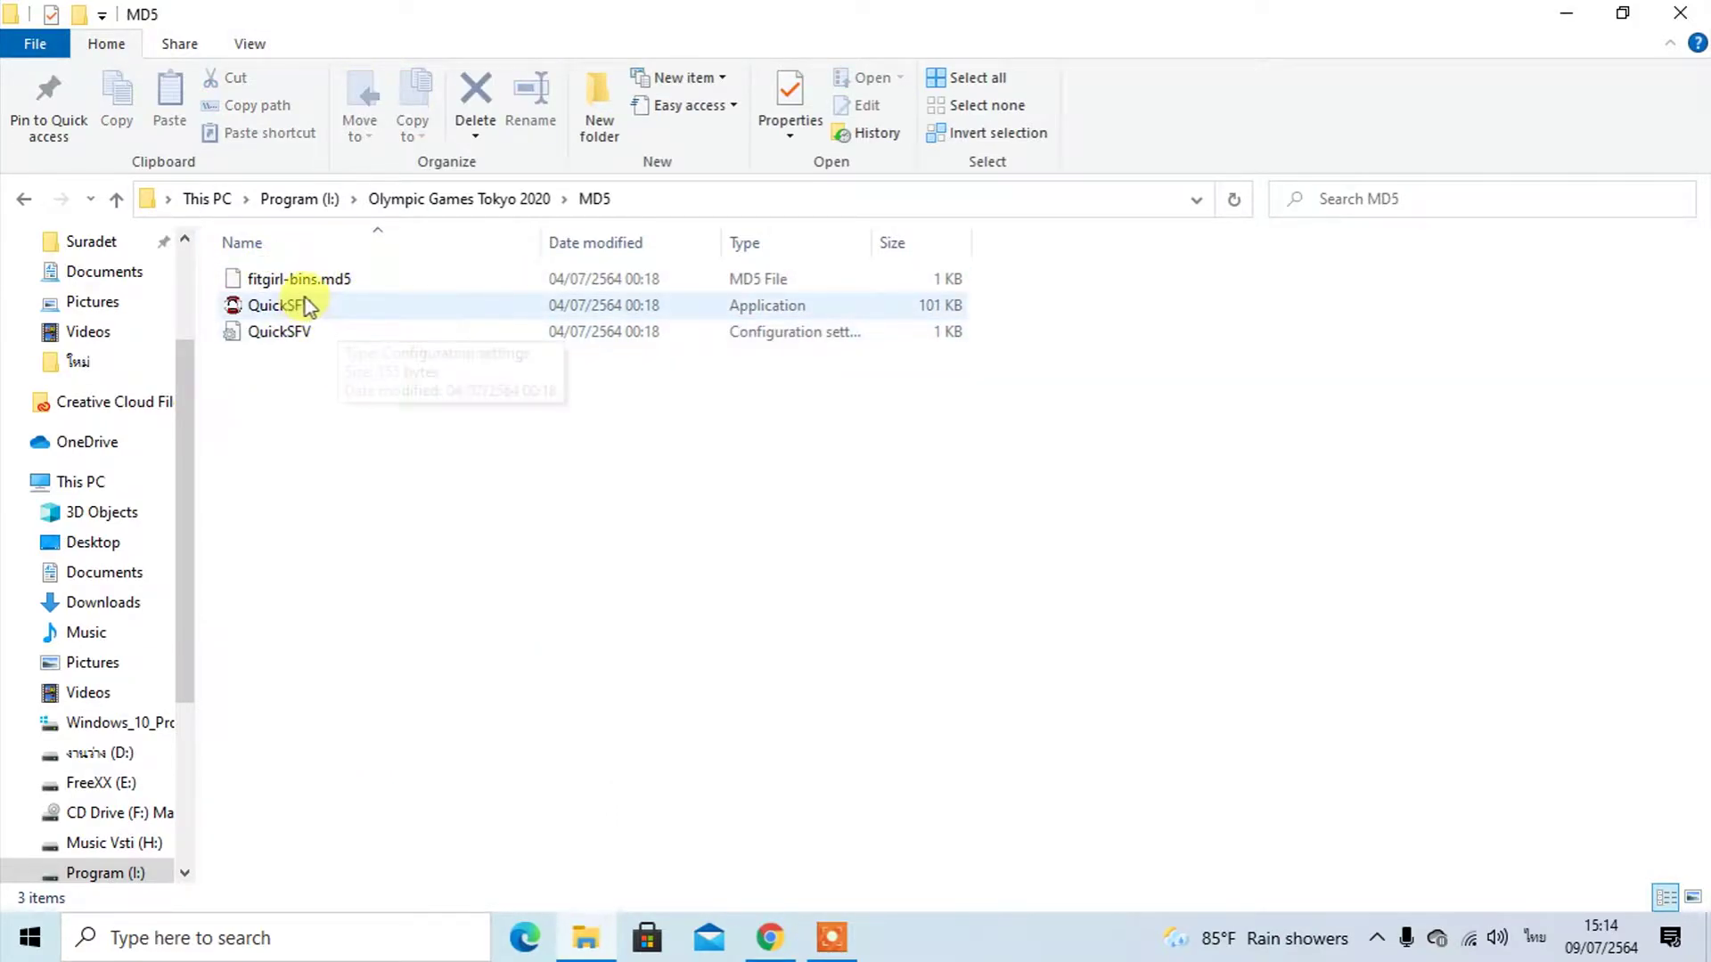
pyautogui.click(21, 200)
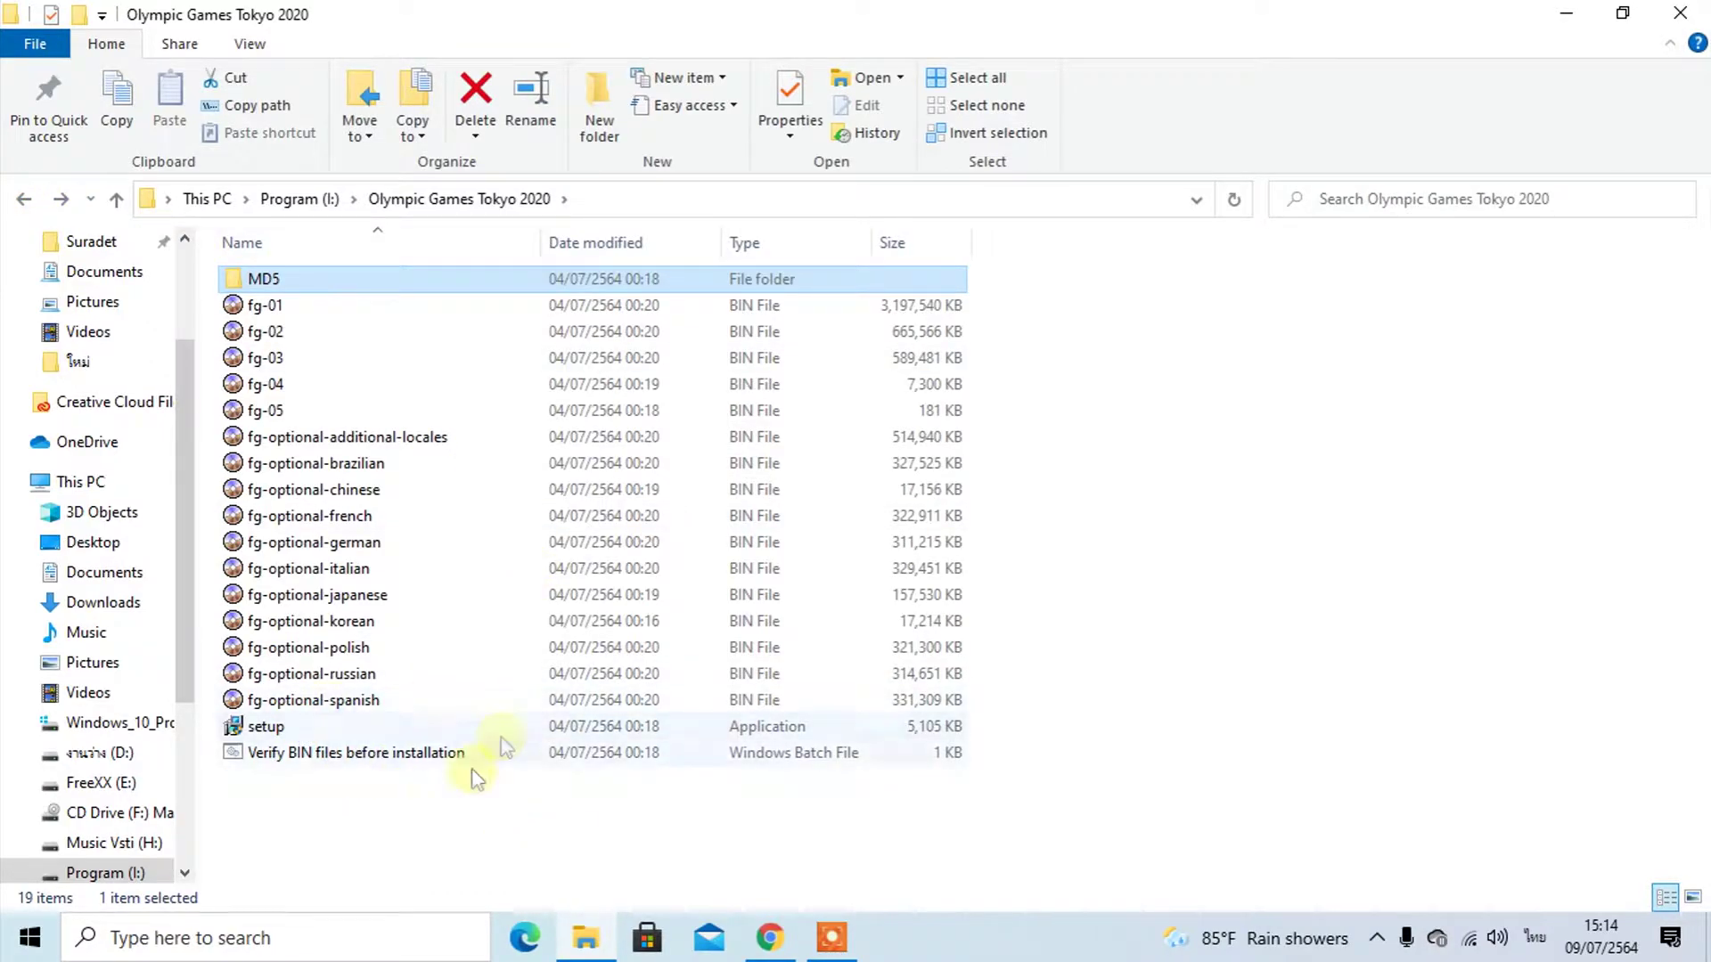
pyautogui.doubleClick(394, 753)
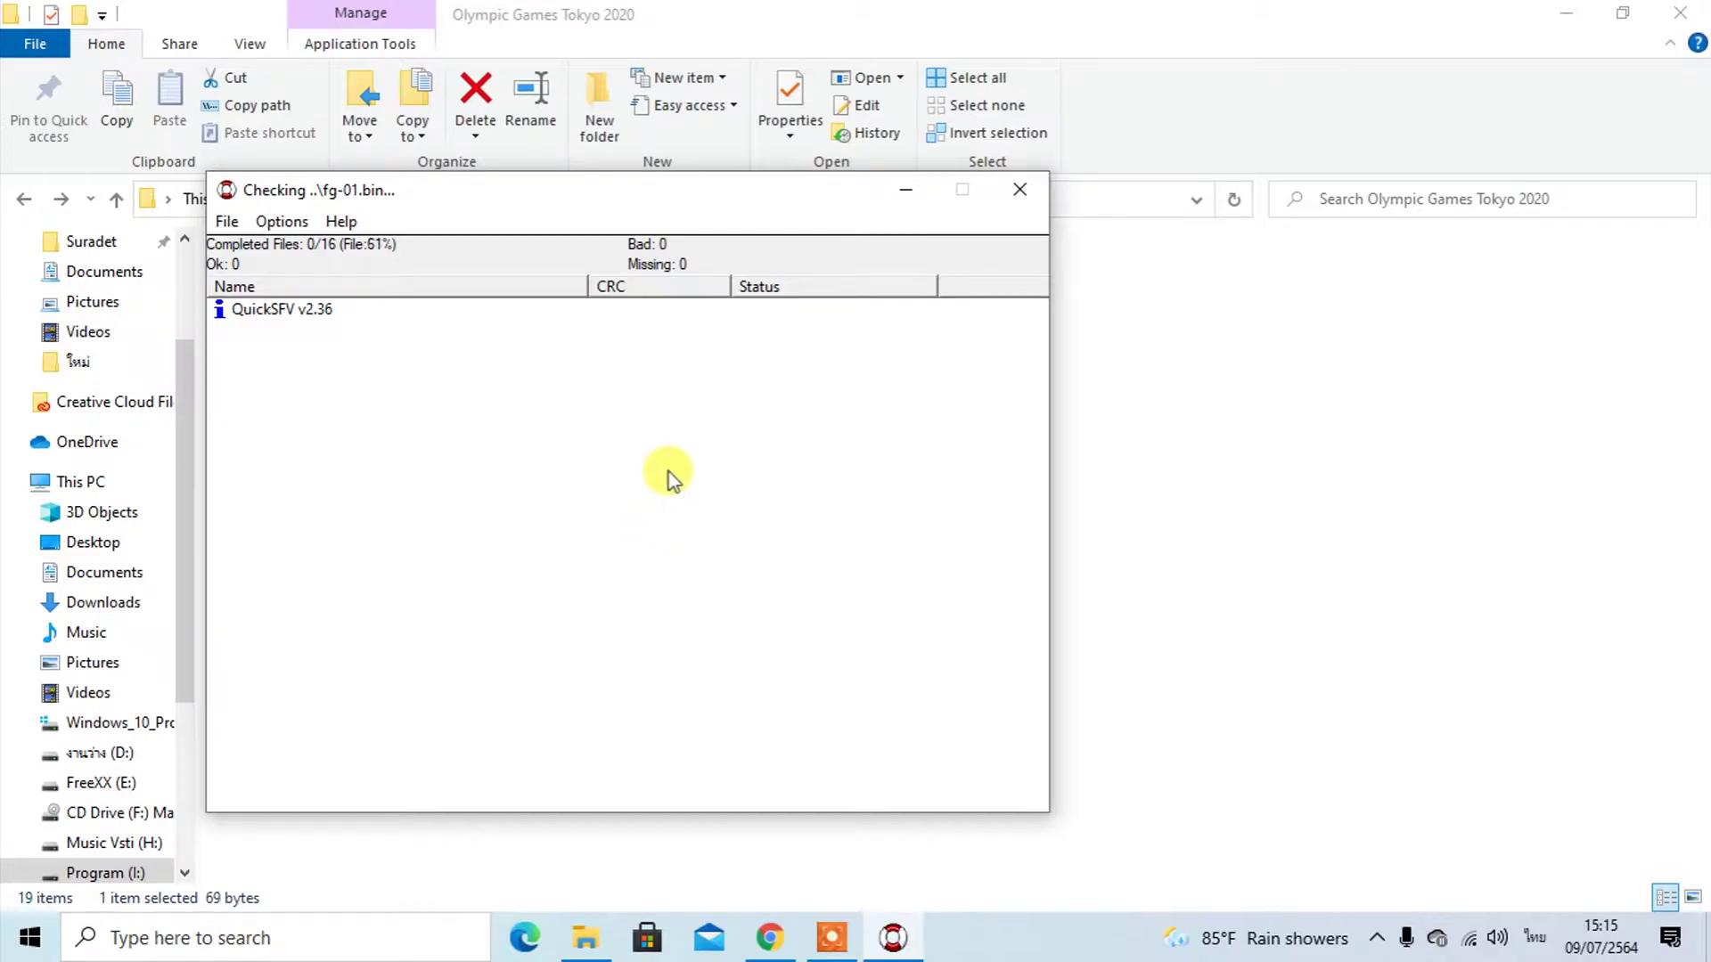
pyautogui.moveTo(546, 207); pyautogui.dragTo(931, 230)
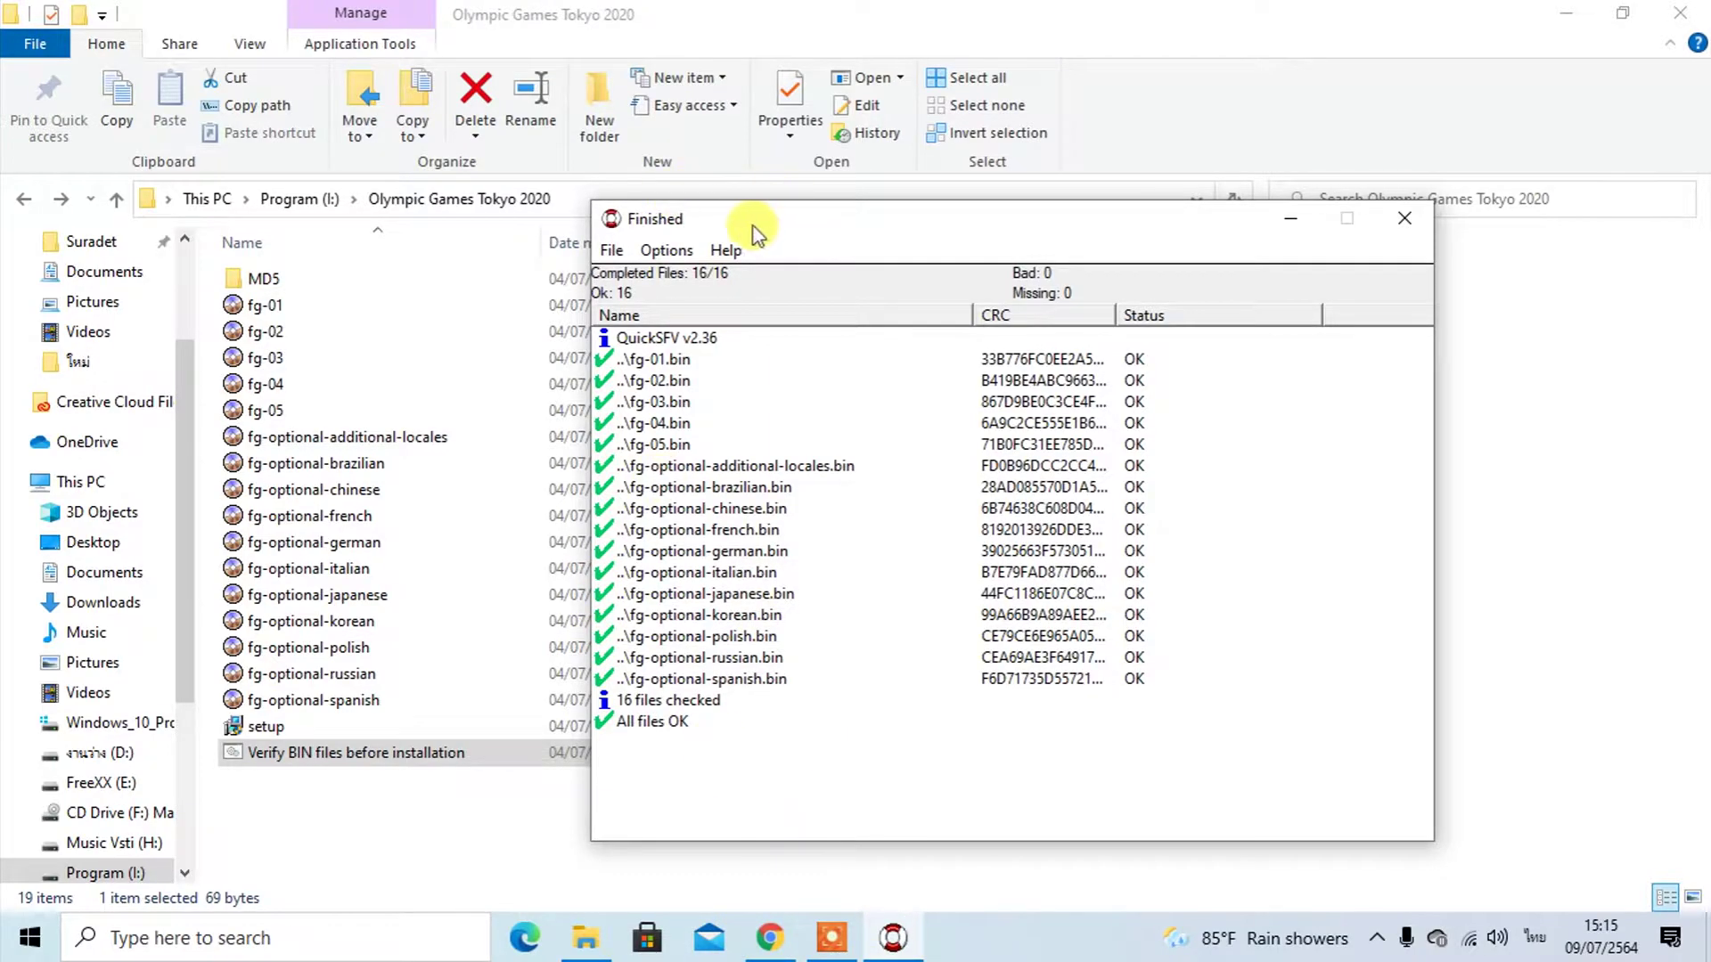
pyautogui.click(1413, 218)
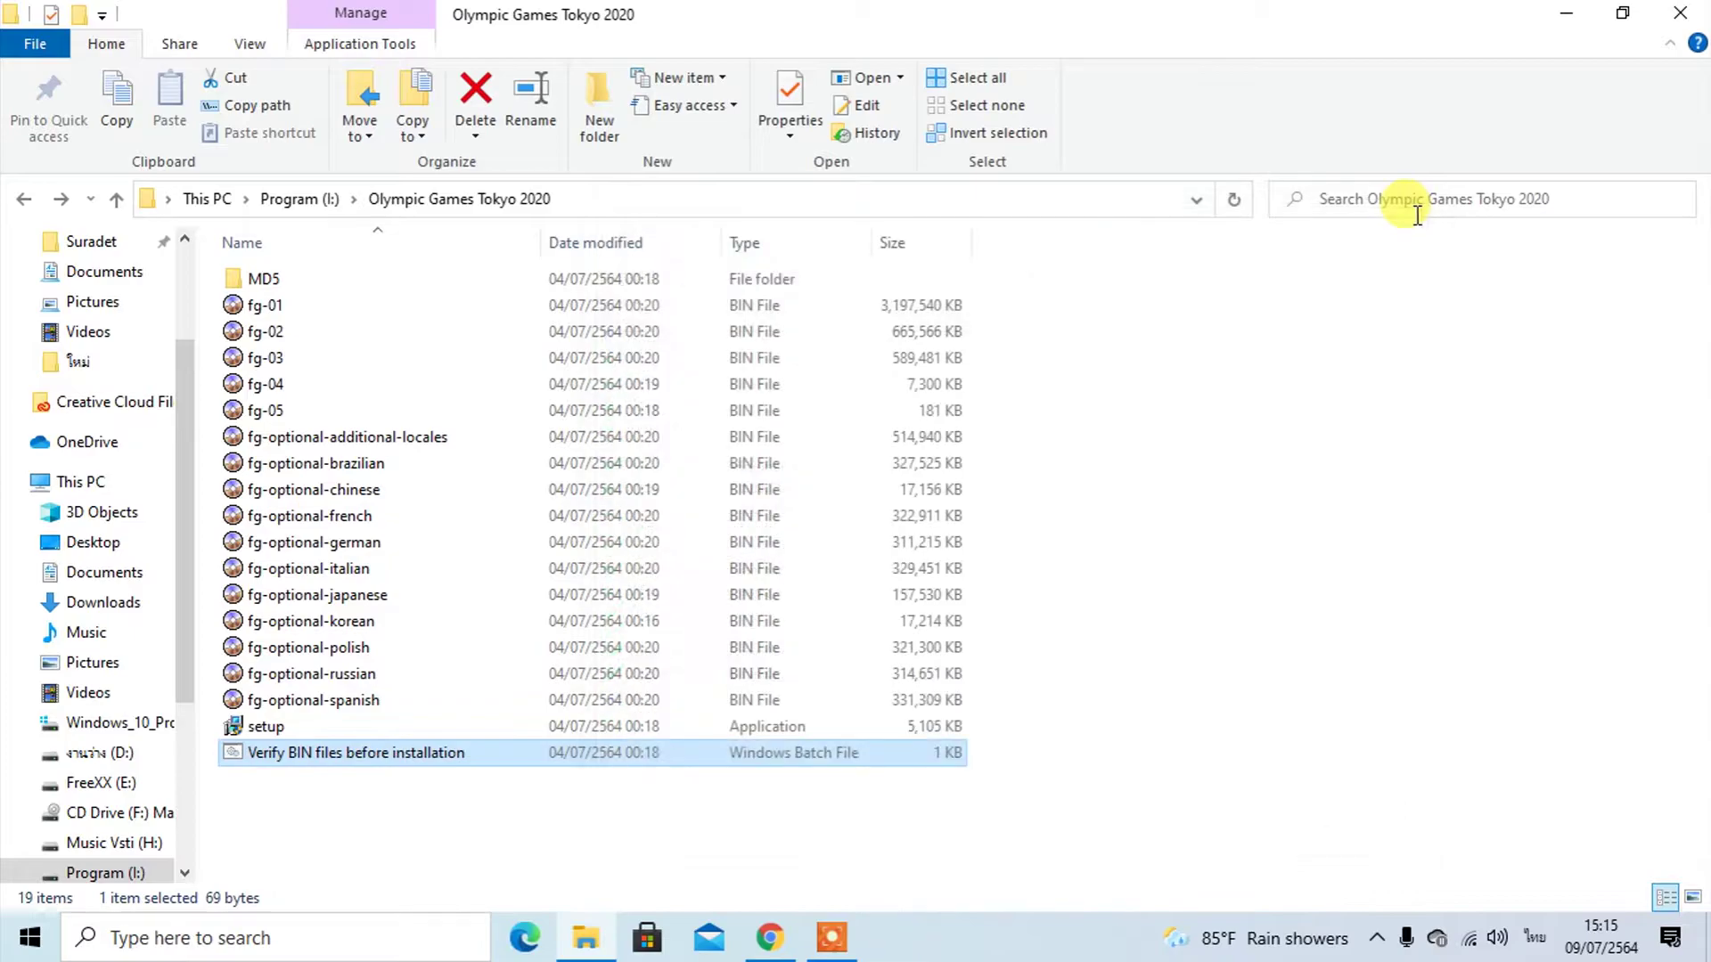
# Launch the game's setup program with English as the setup language and proceed past the welcome and information pages
pyautogui.doubleClick(255, 729)
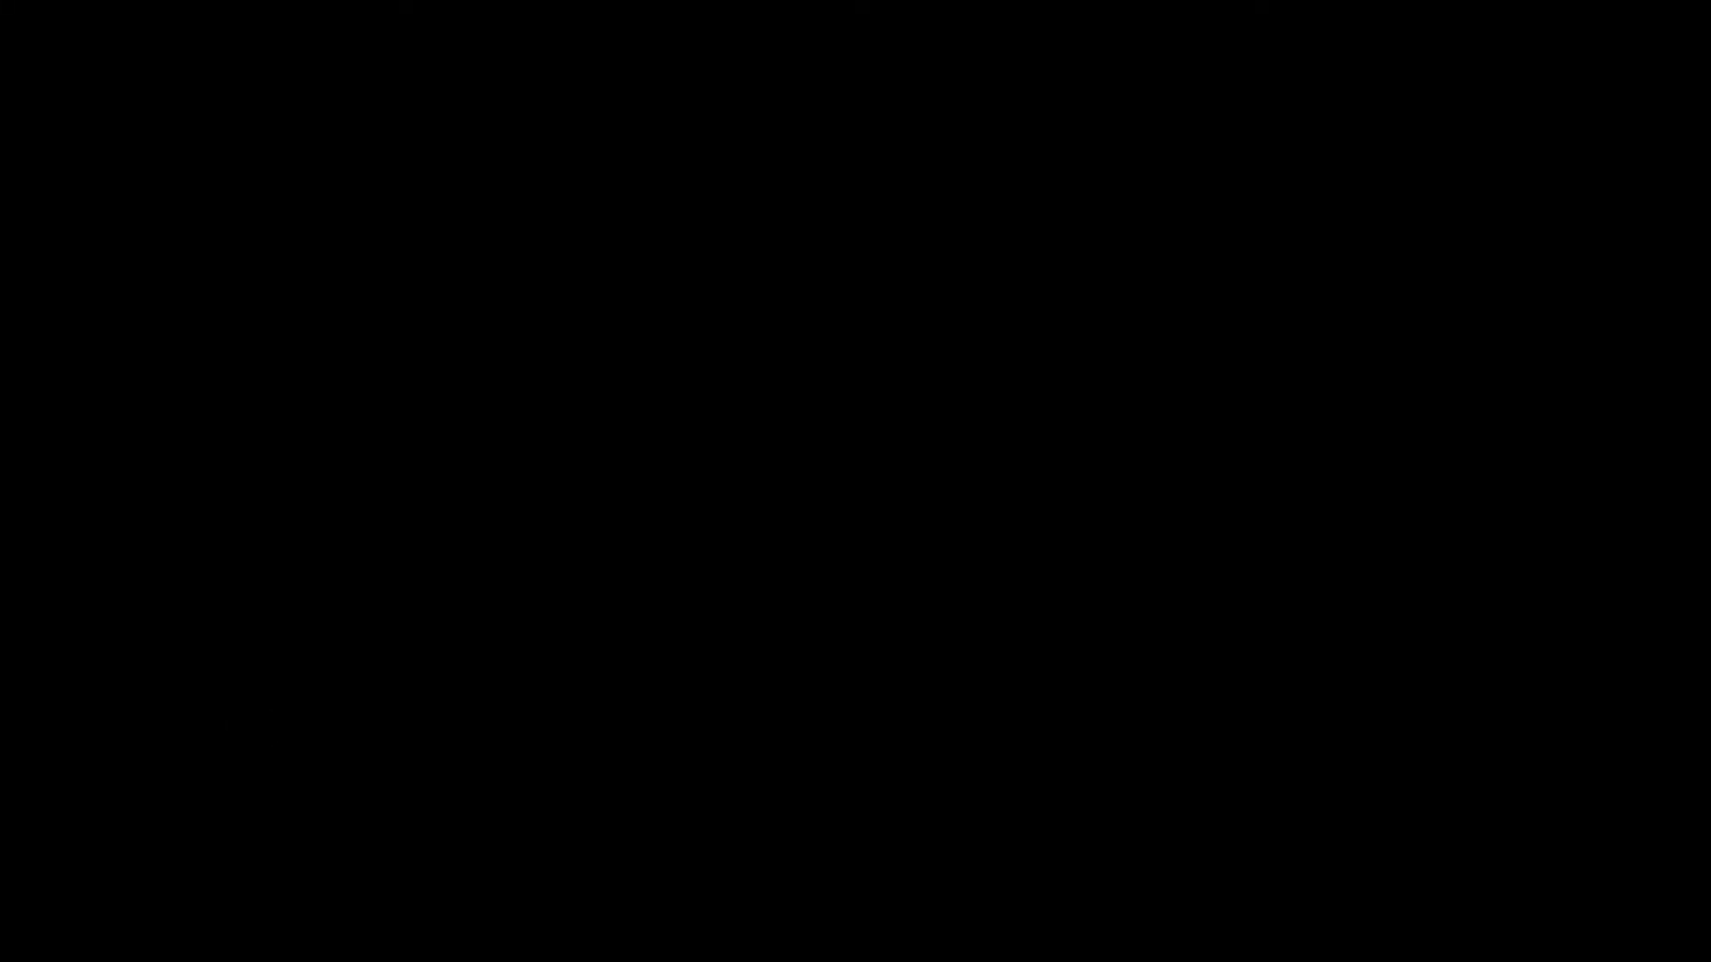
pyautogui.click(761, 645)
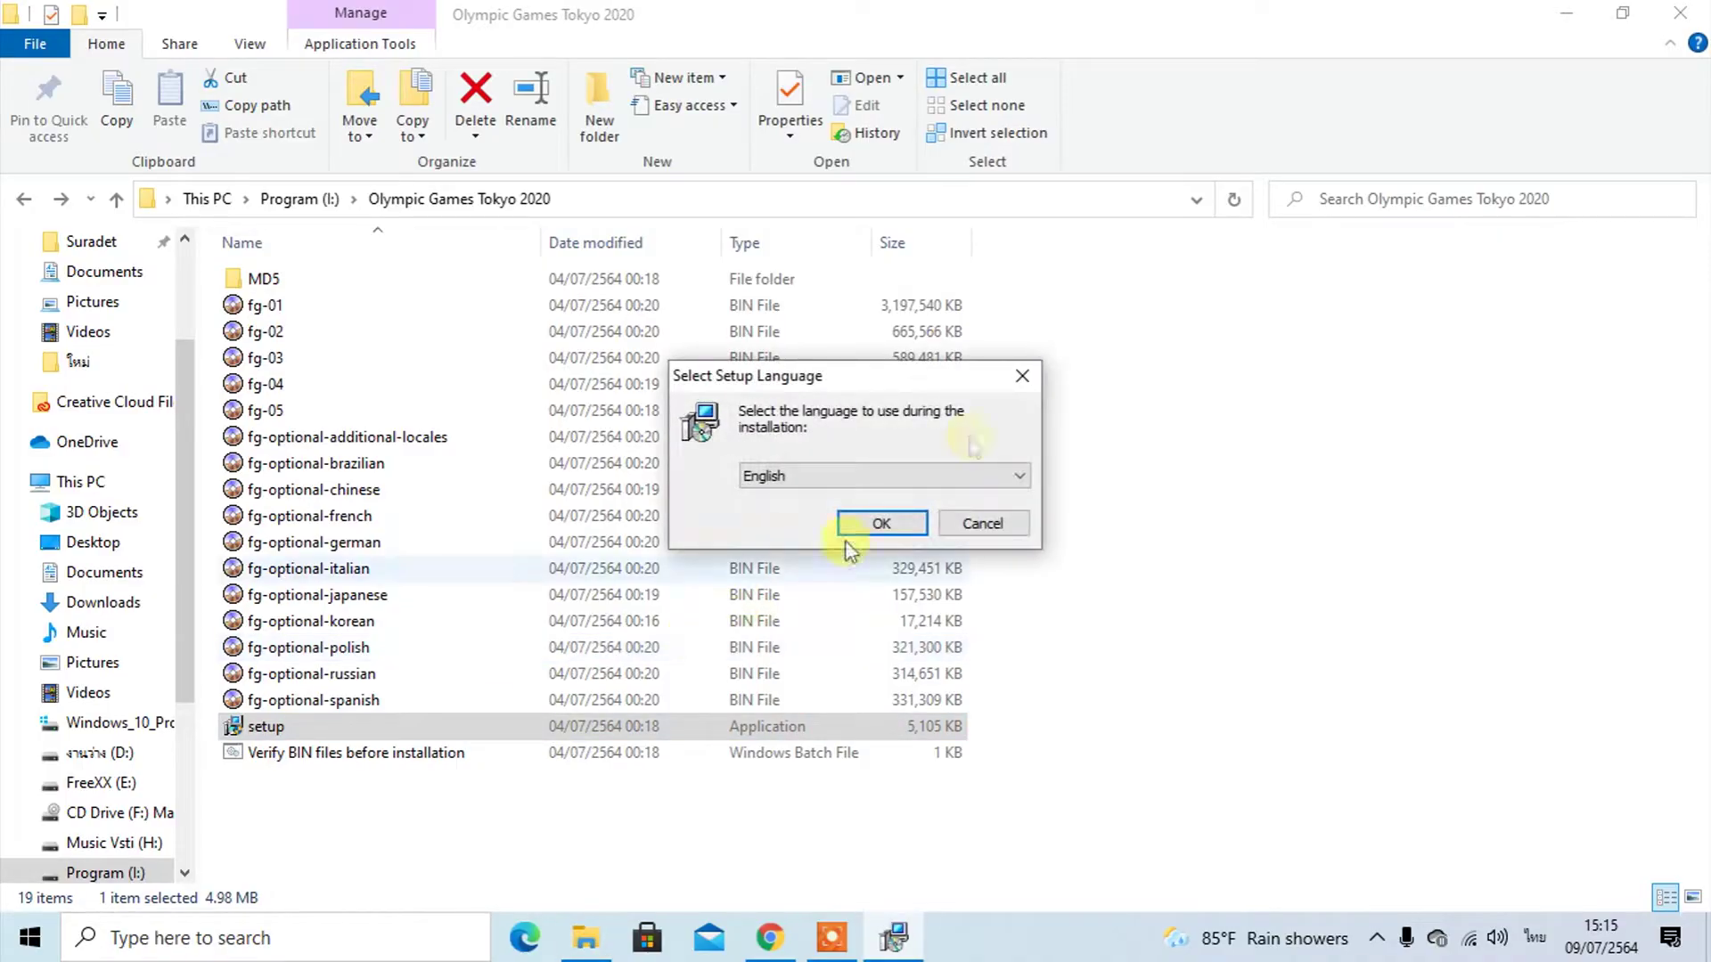
pyautogui.click(909, 524)
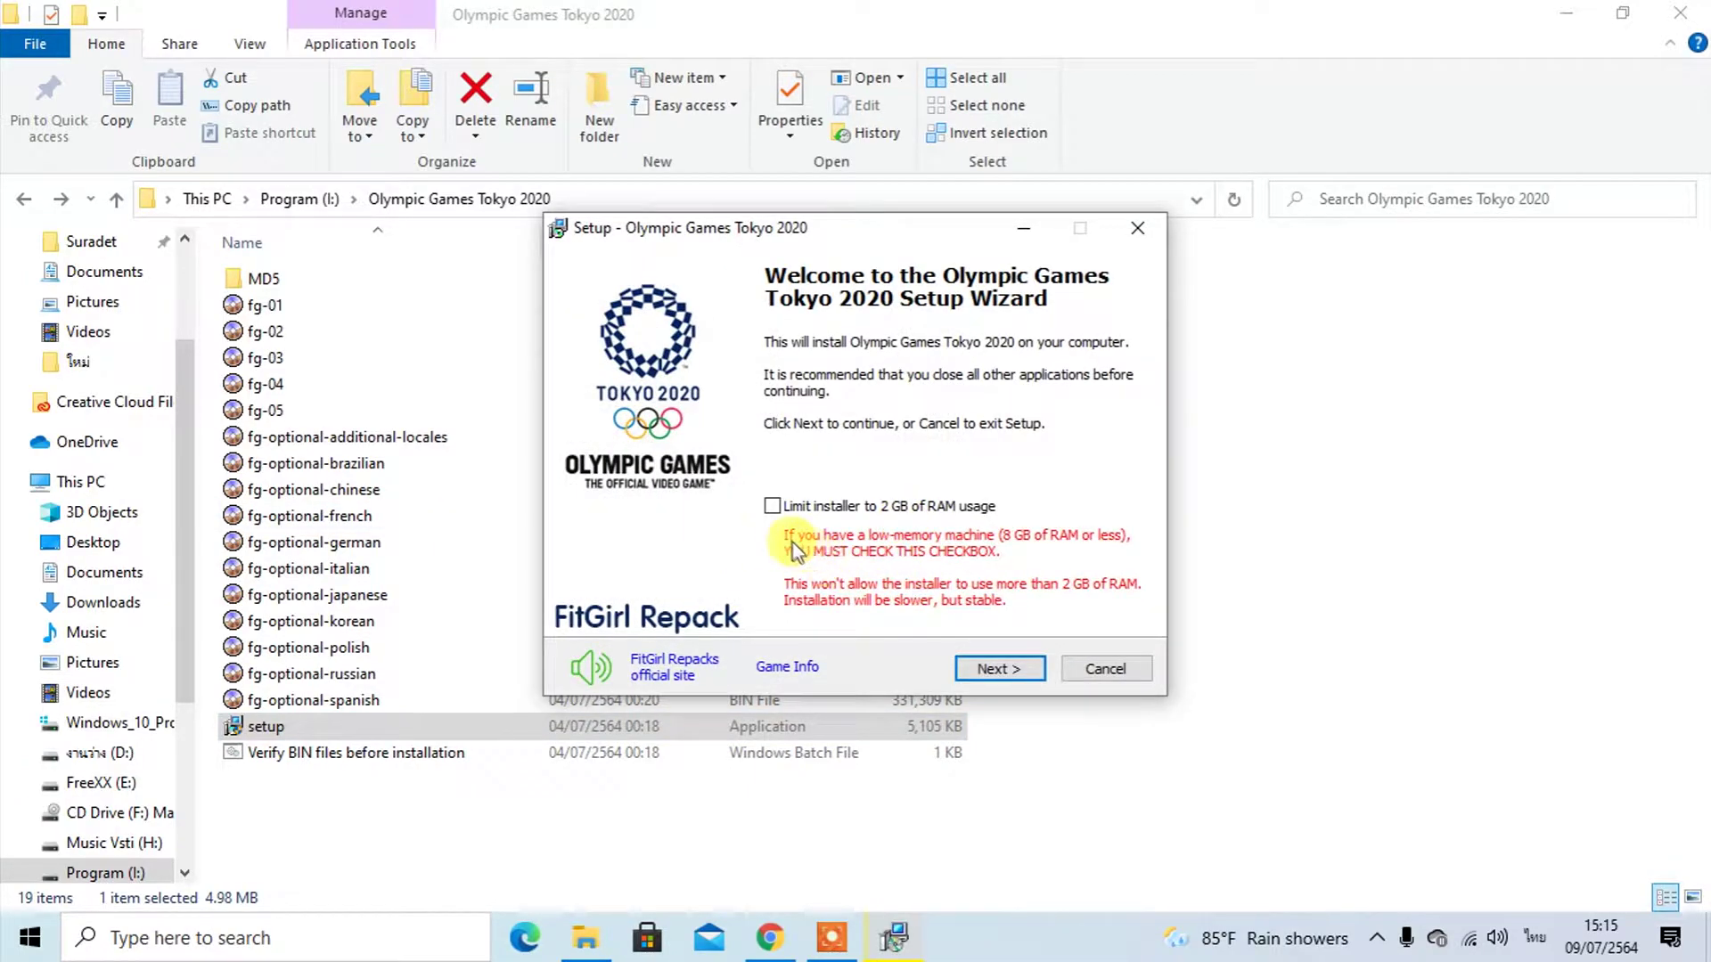
pyautogui.click(998, 673)
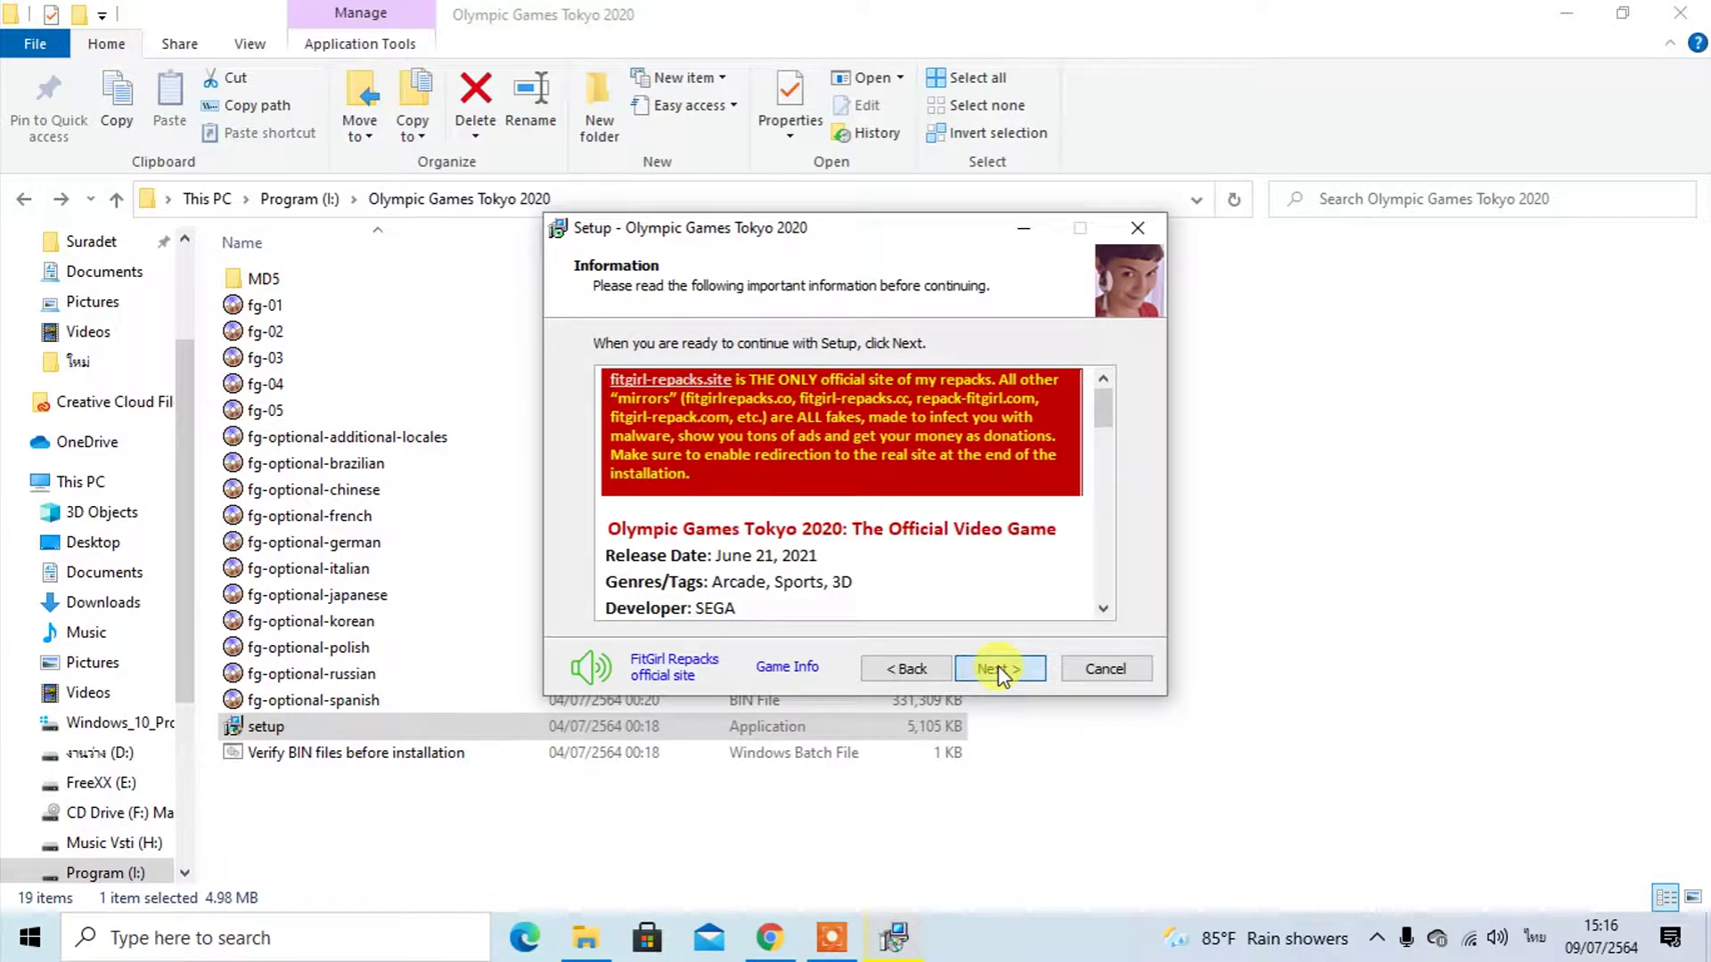
pyautogui.click(1000, 671)
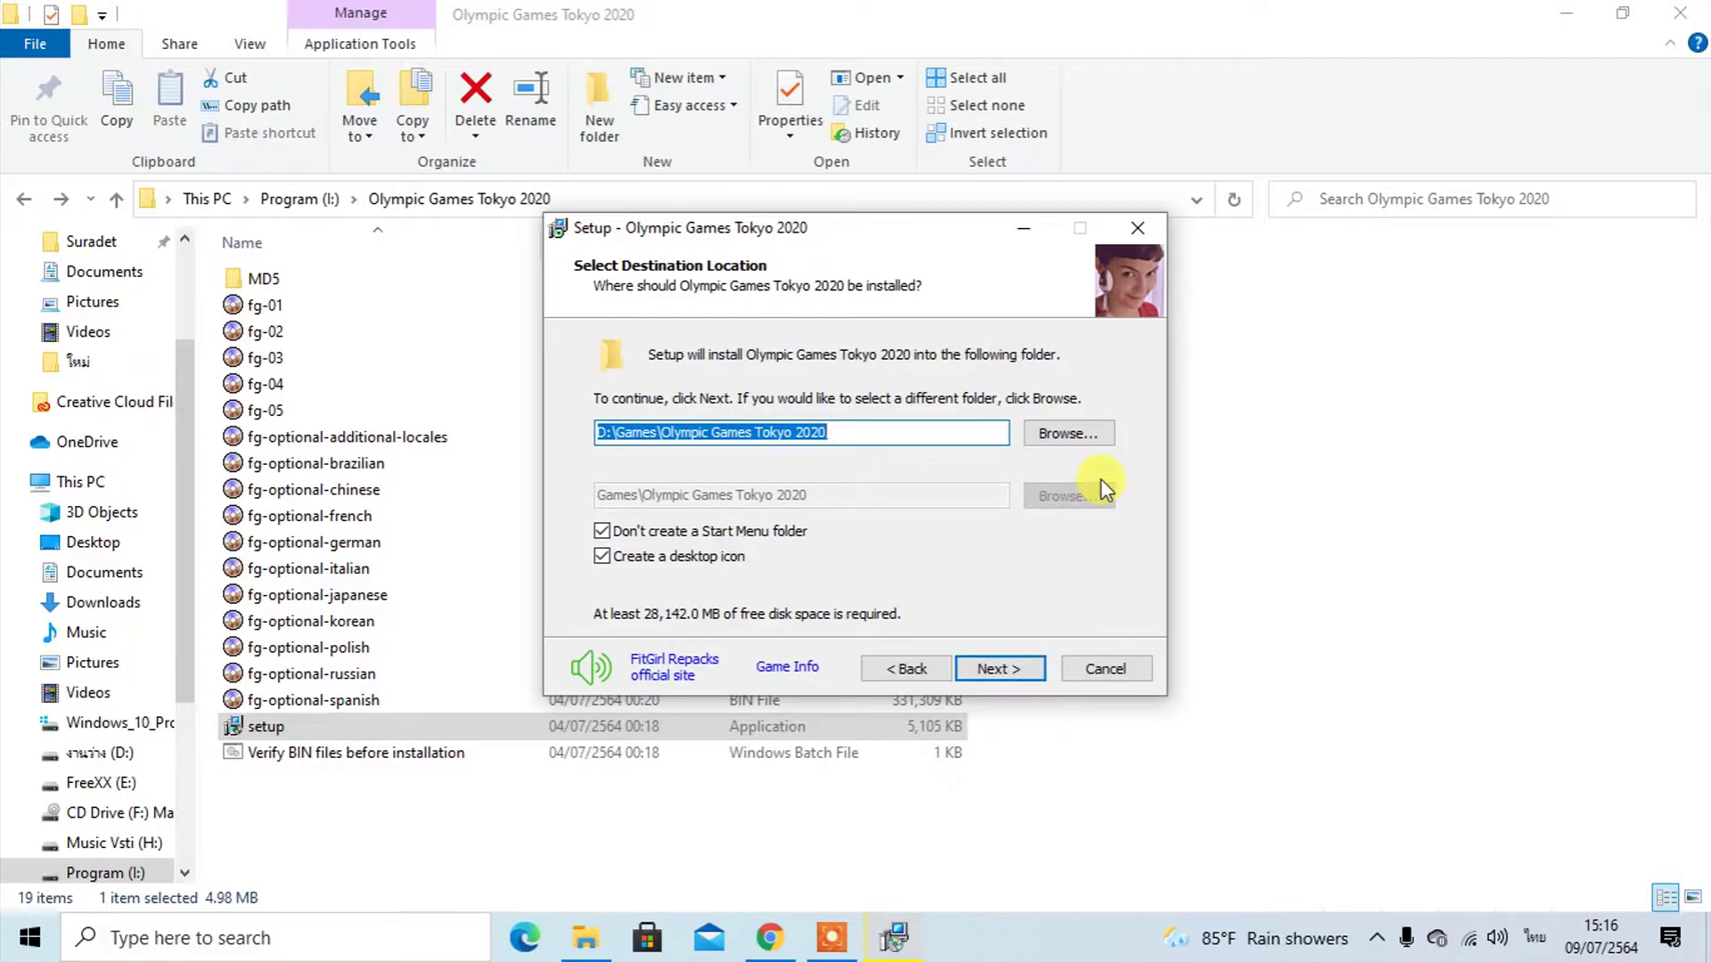
# Set the installation destination to C:\Olympic Games Tokyo 2020 and continue to the component selection
pyautogui.click(1078, 434)
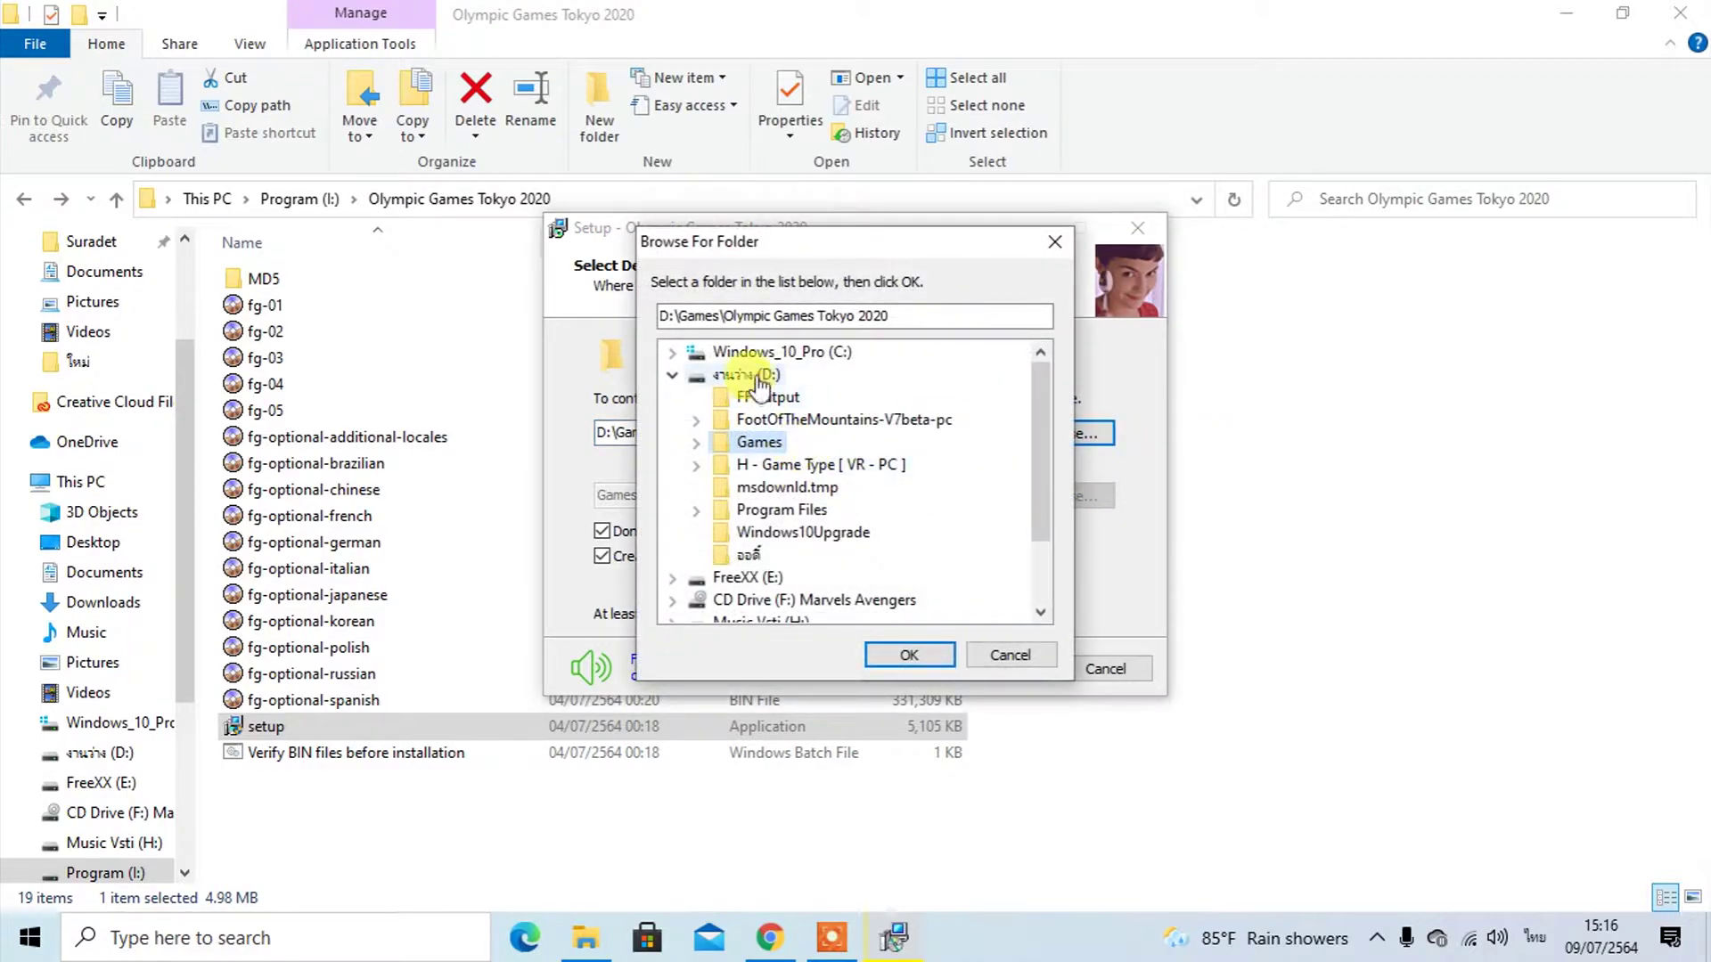
pyautogui.click(782, 353)
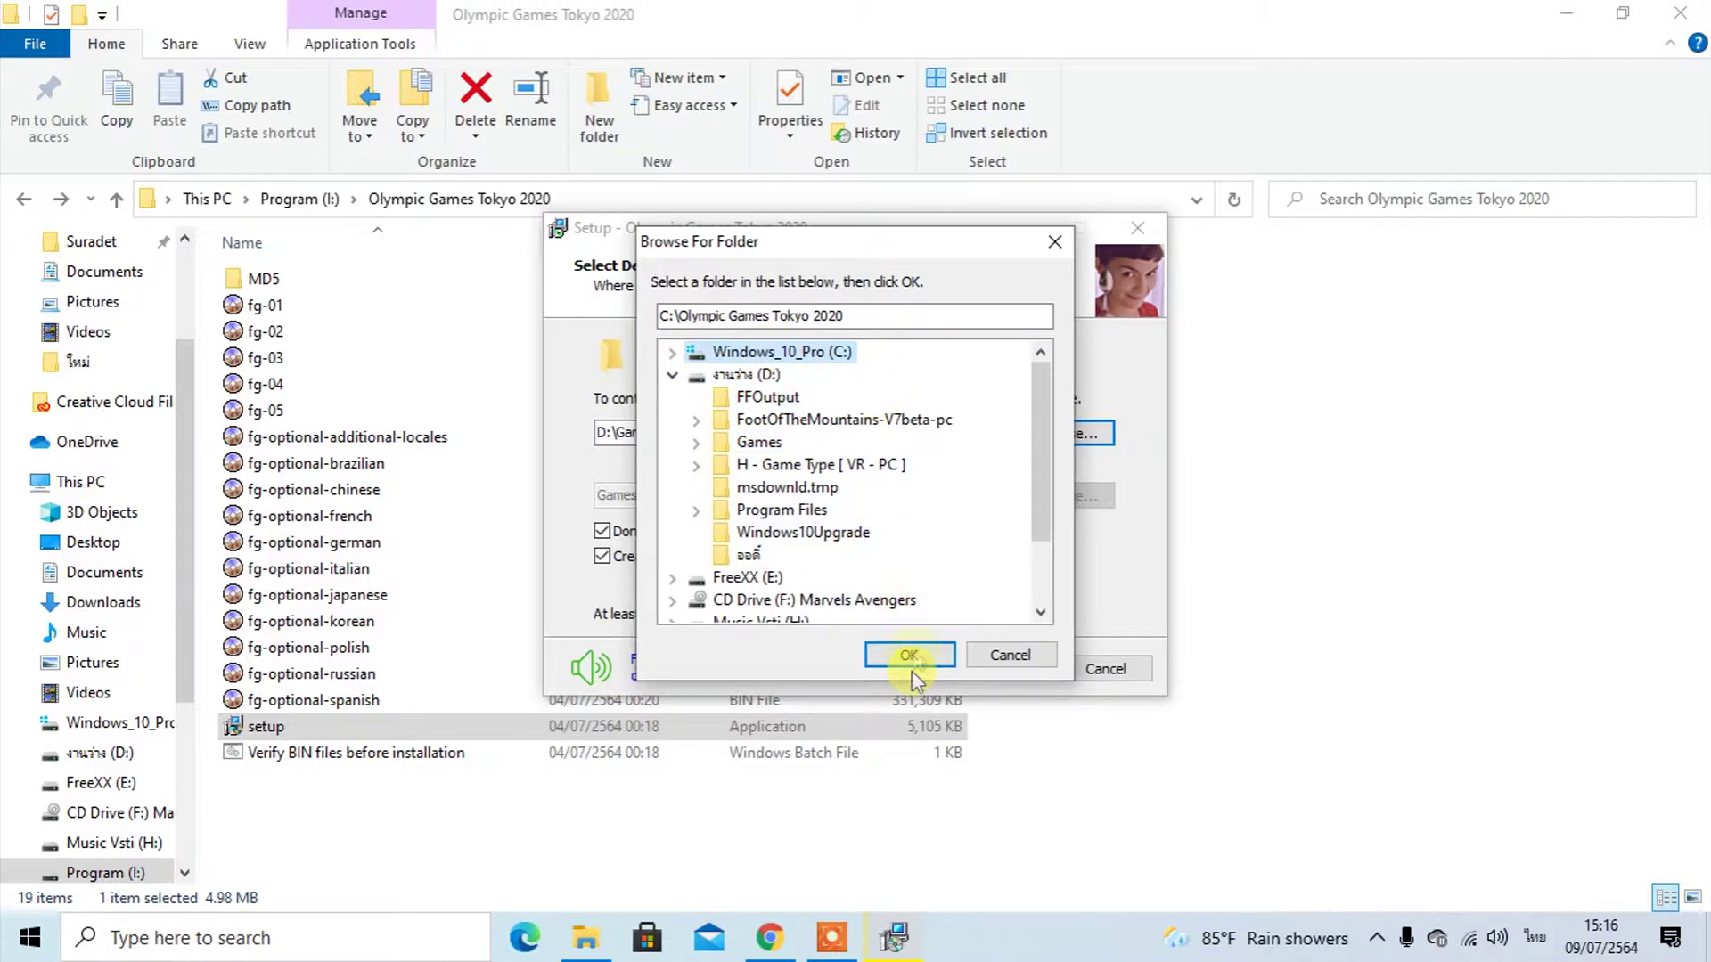
pyautogui.click(671, 354)
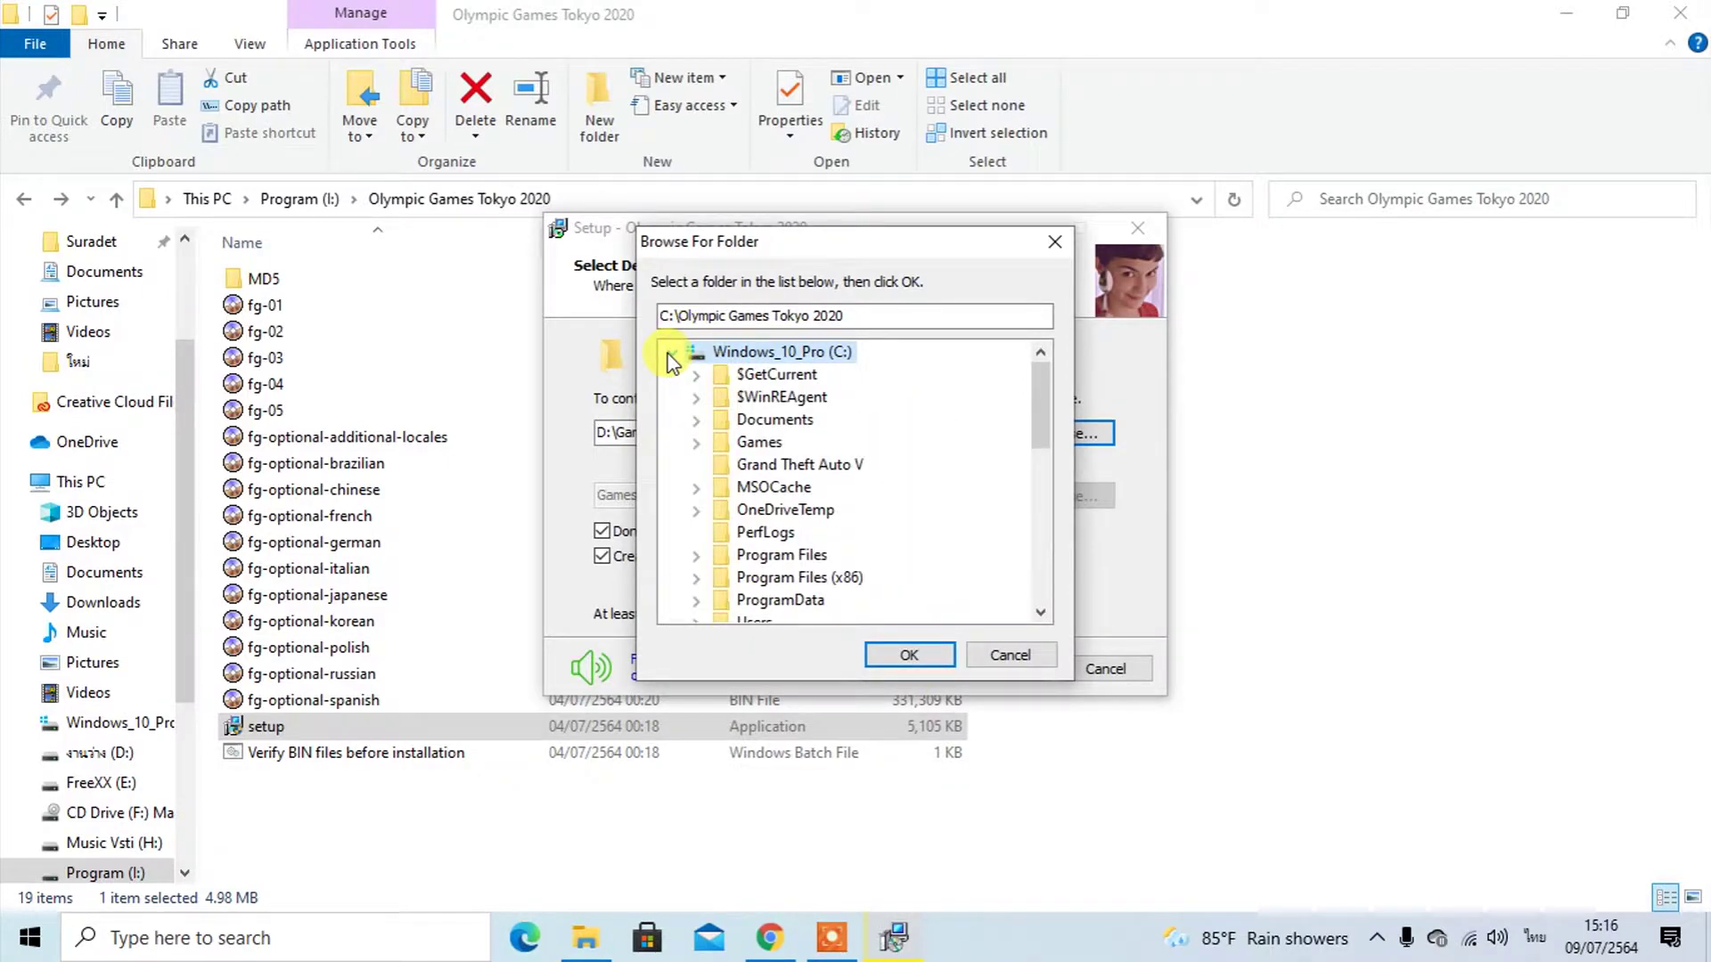
pyautogui.click(913, 656)
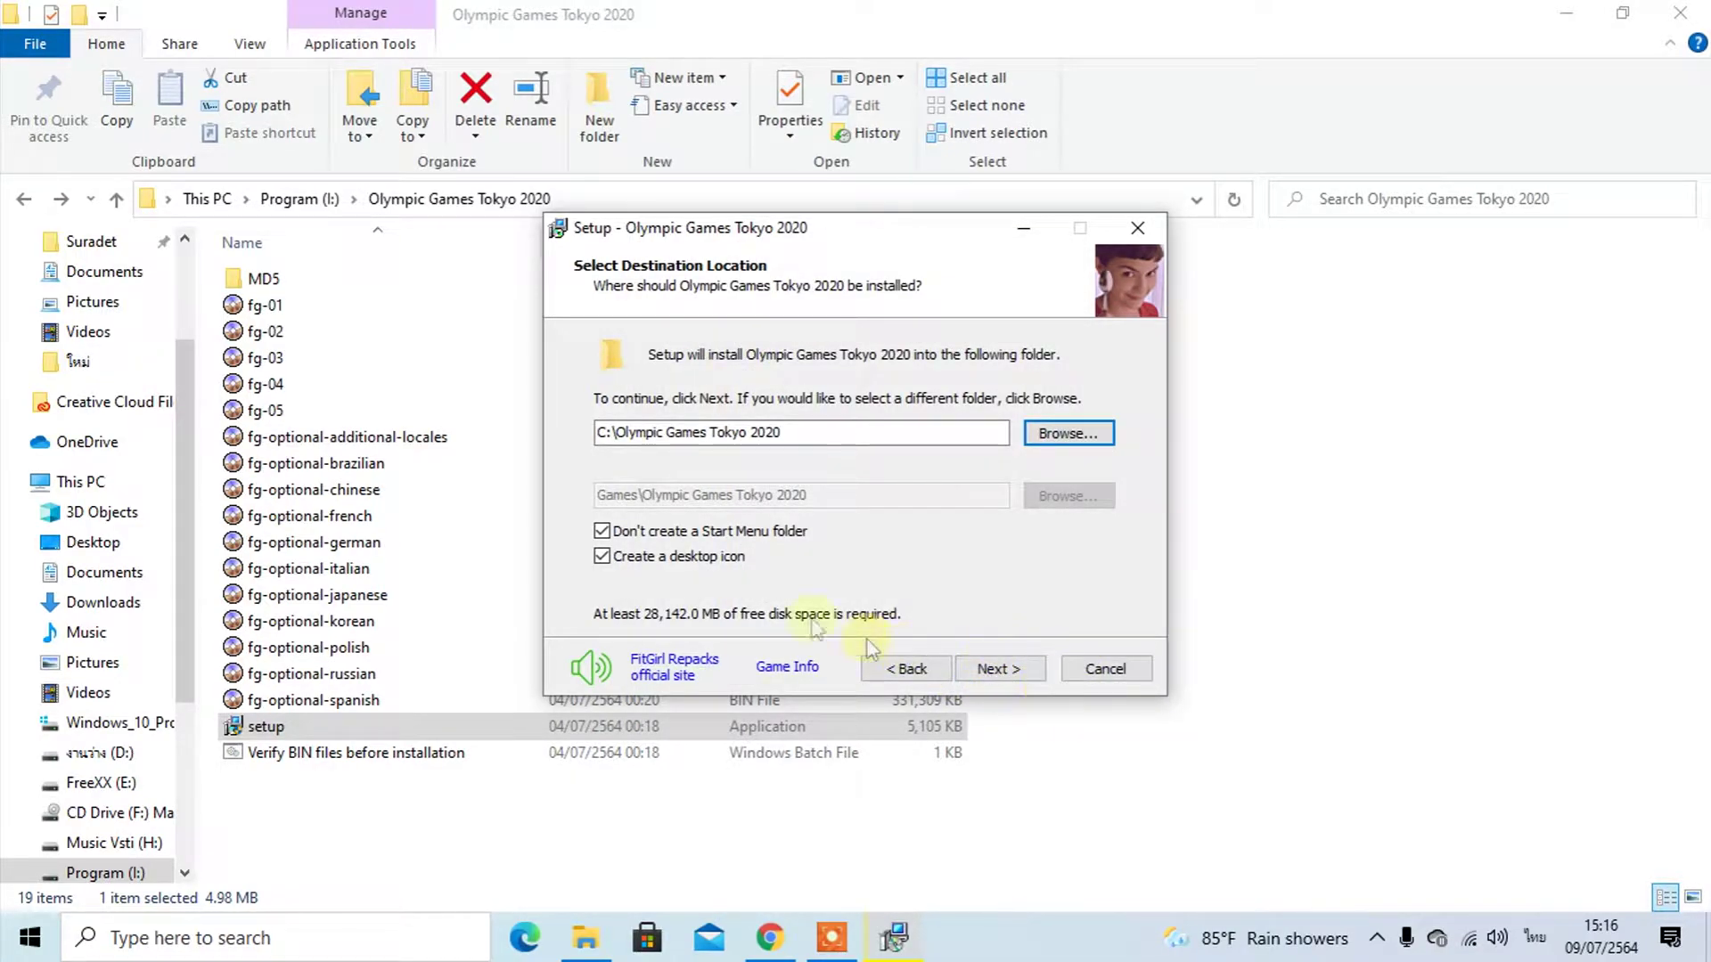
pyautogui.click(1011, 670)
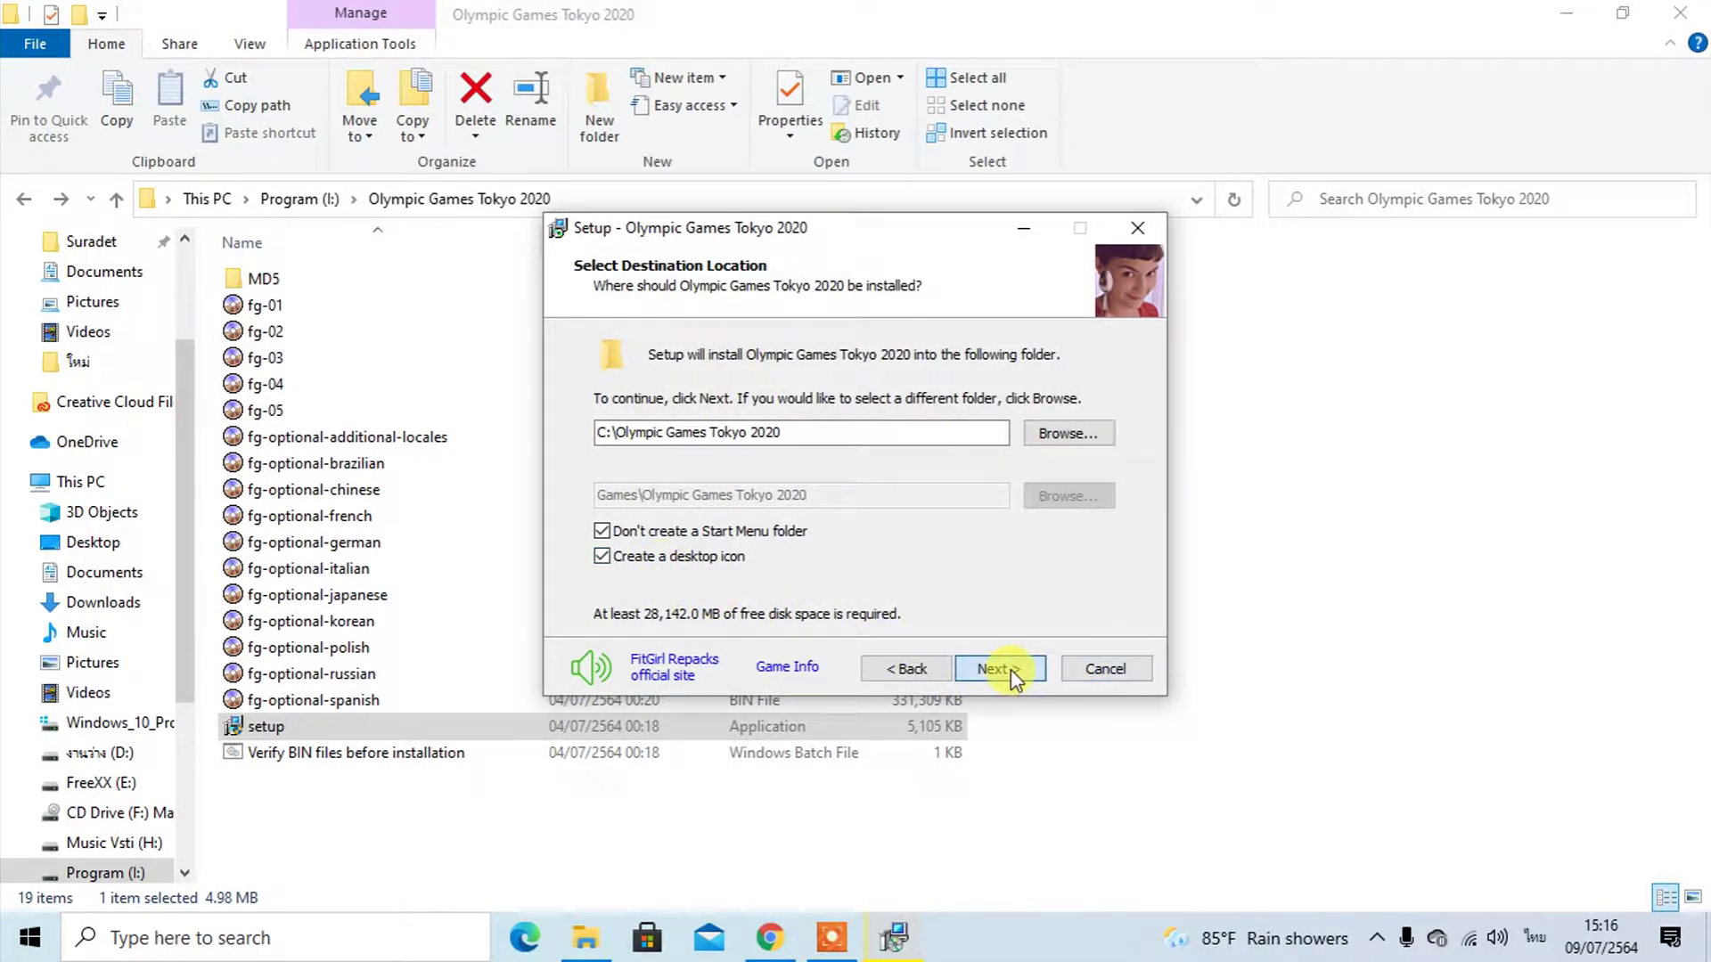
# Start the installation with the Default Installation components and mute the installer's music
pyautogui.scroll(-3, 1103, 512)
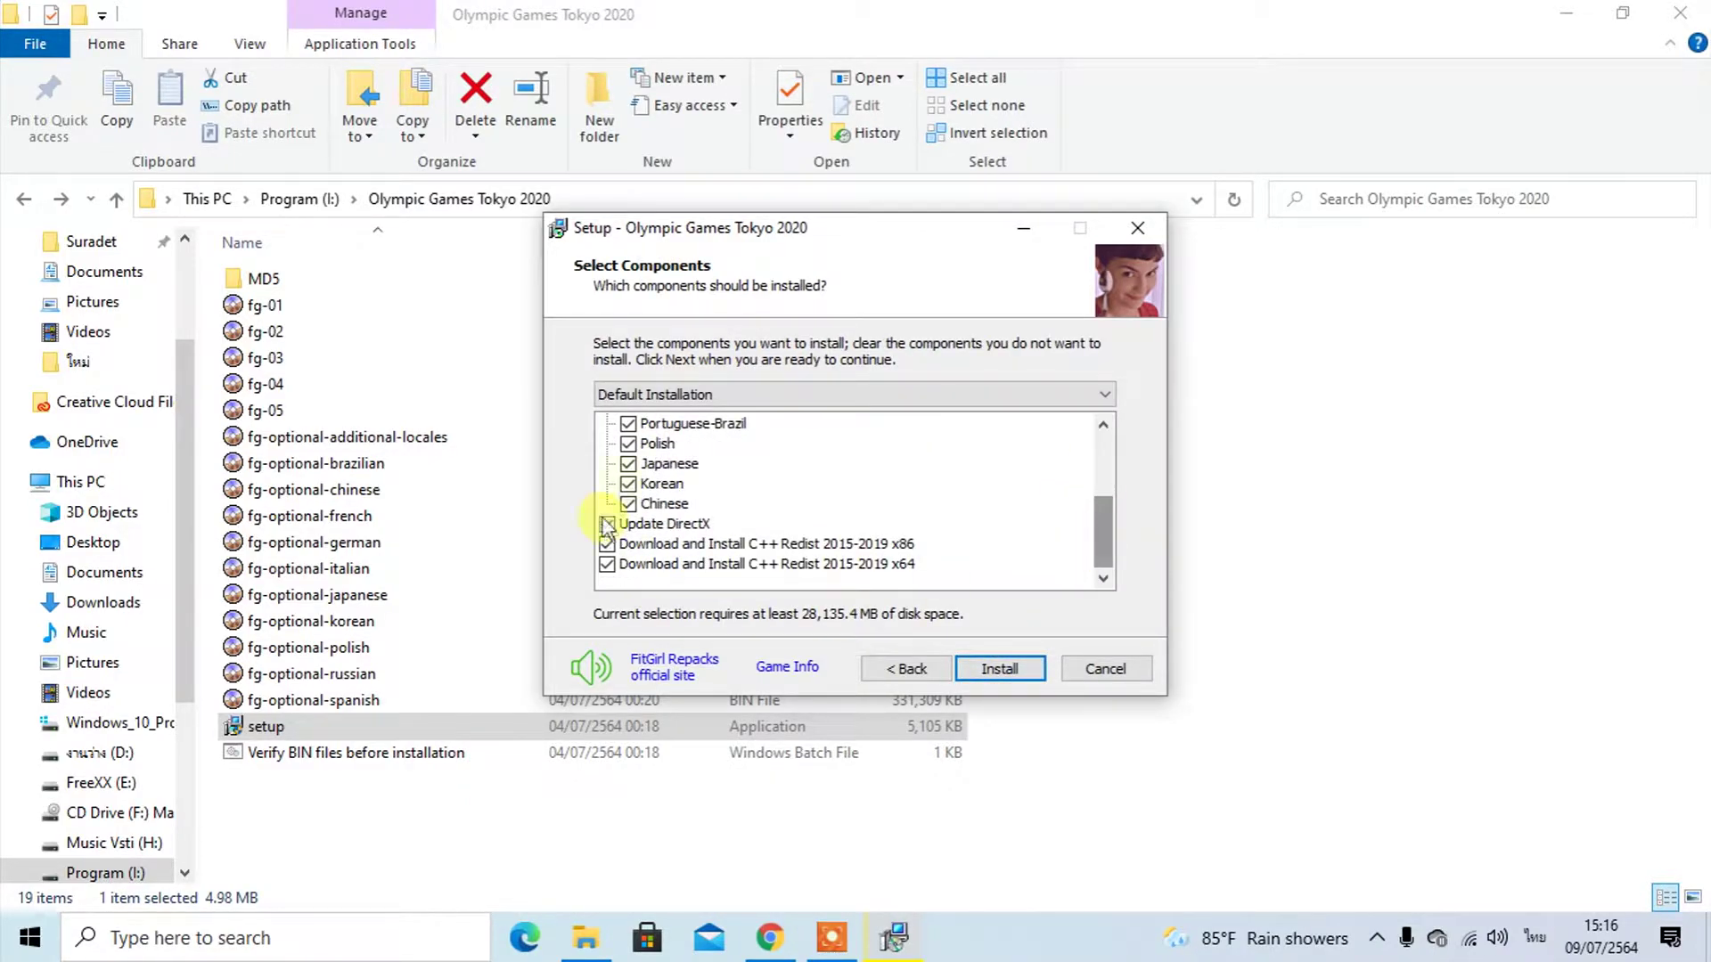
pyautogui.click(1001, 670)
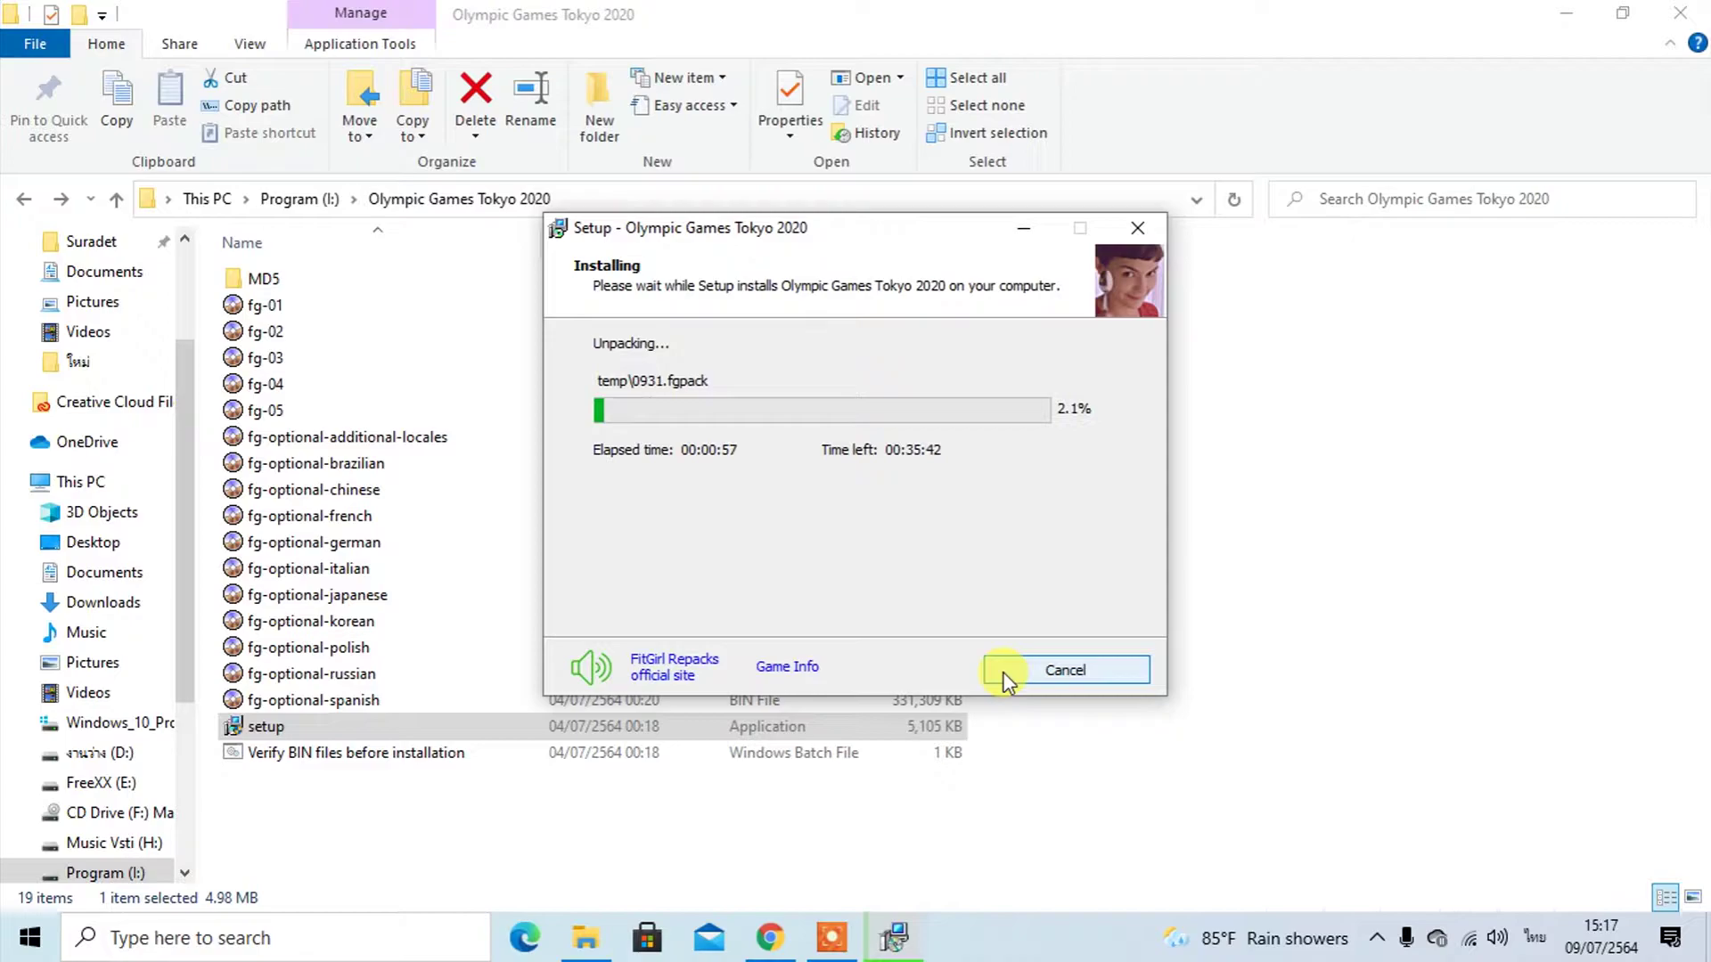
pyautogui.click(590, 669)
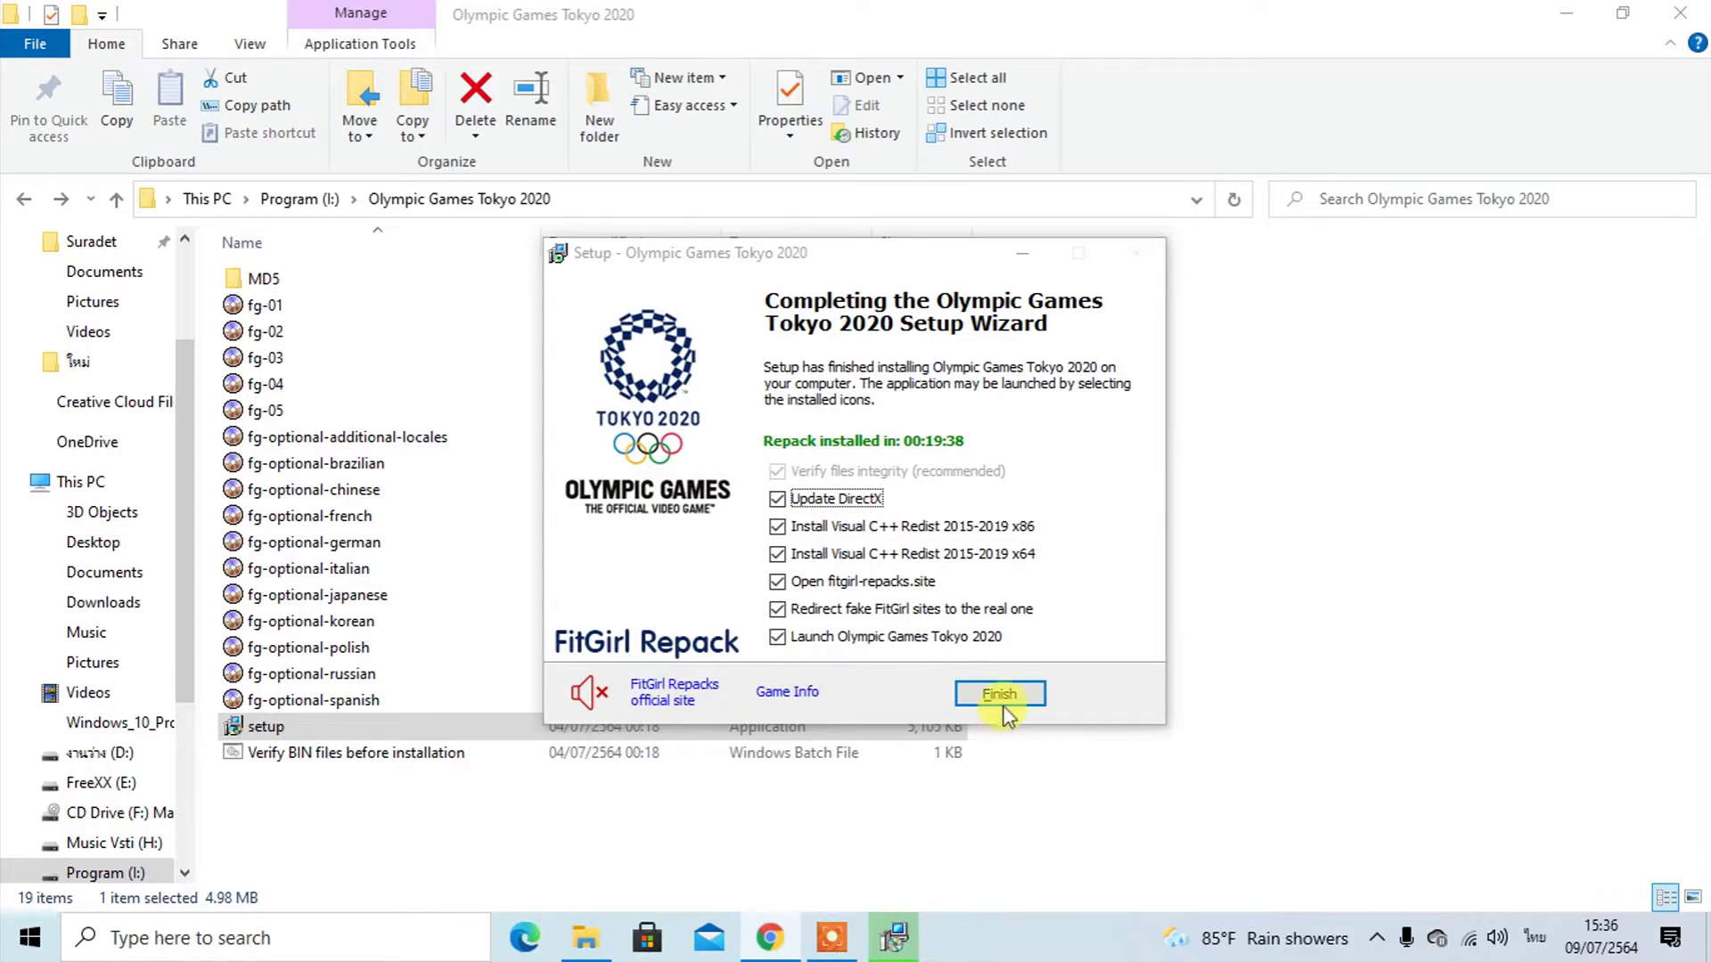
# Disable launching the game, redirecting fake FitGirl sites and opening fitgirl-repacks.site, and finish the setup wizard
pyautogui.click(779, 636)
pyautogui.click(778, 612)
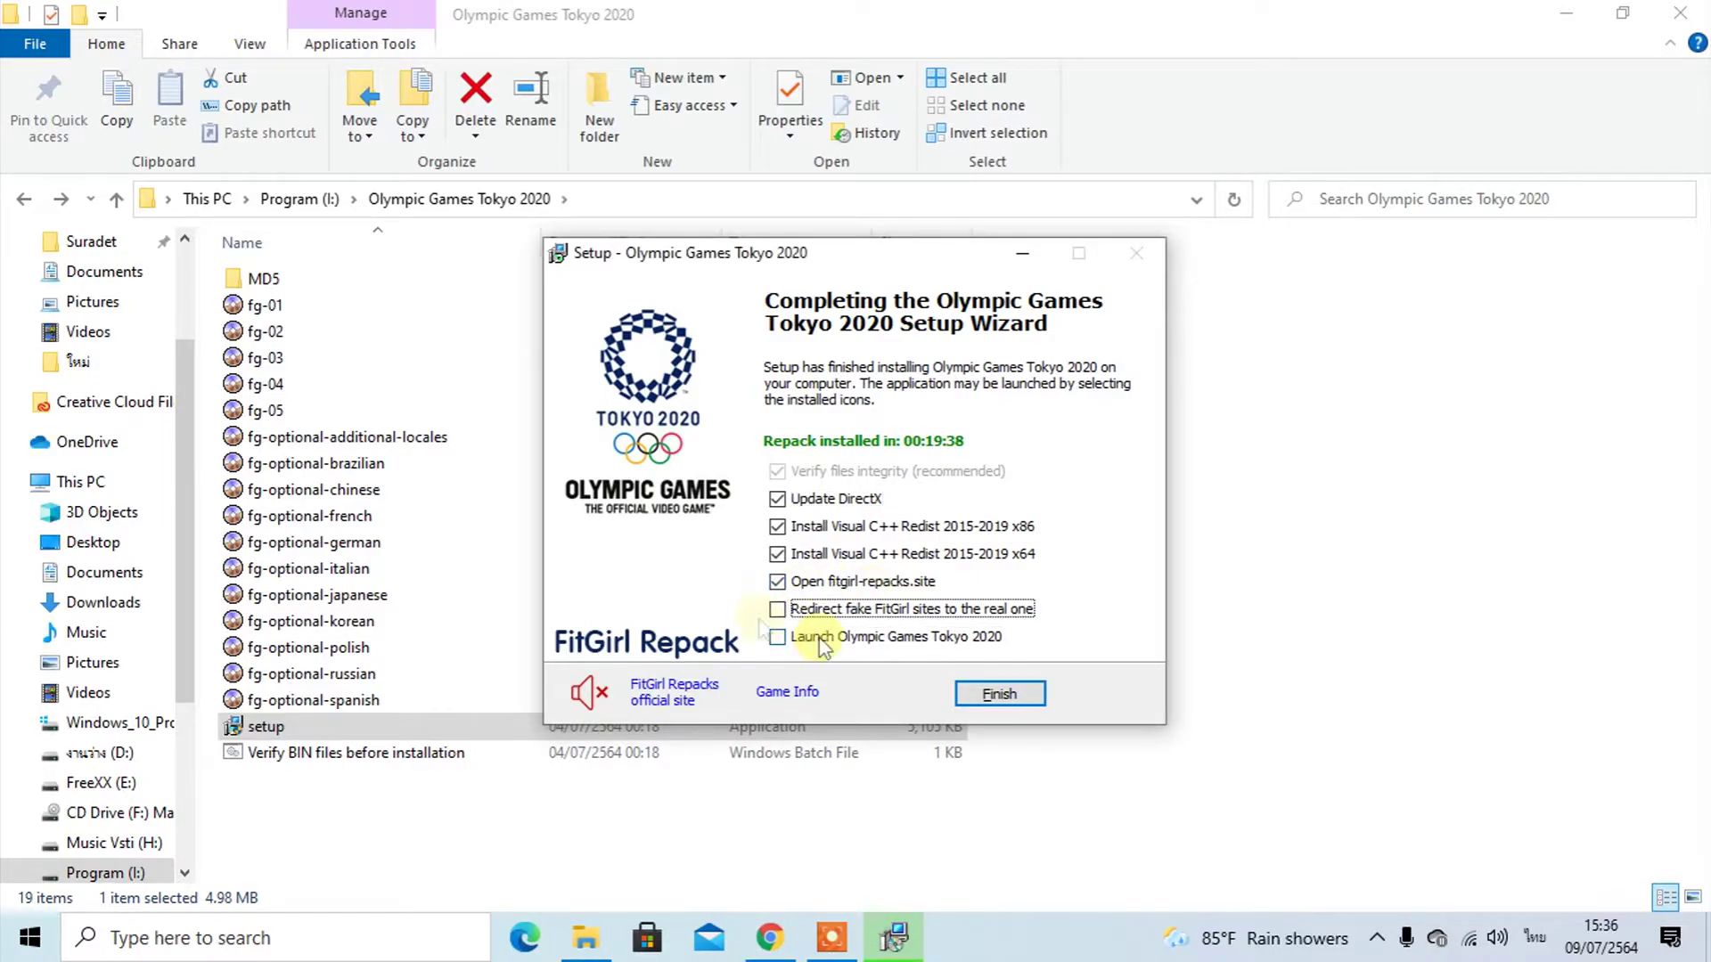
pyautogui.click(778, 584)
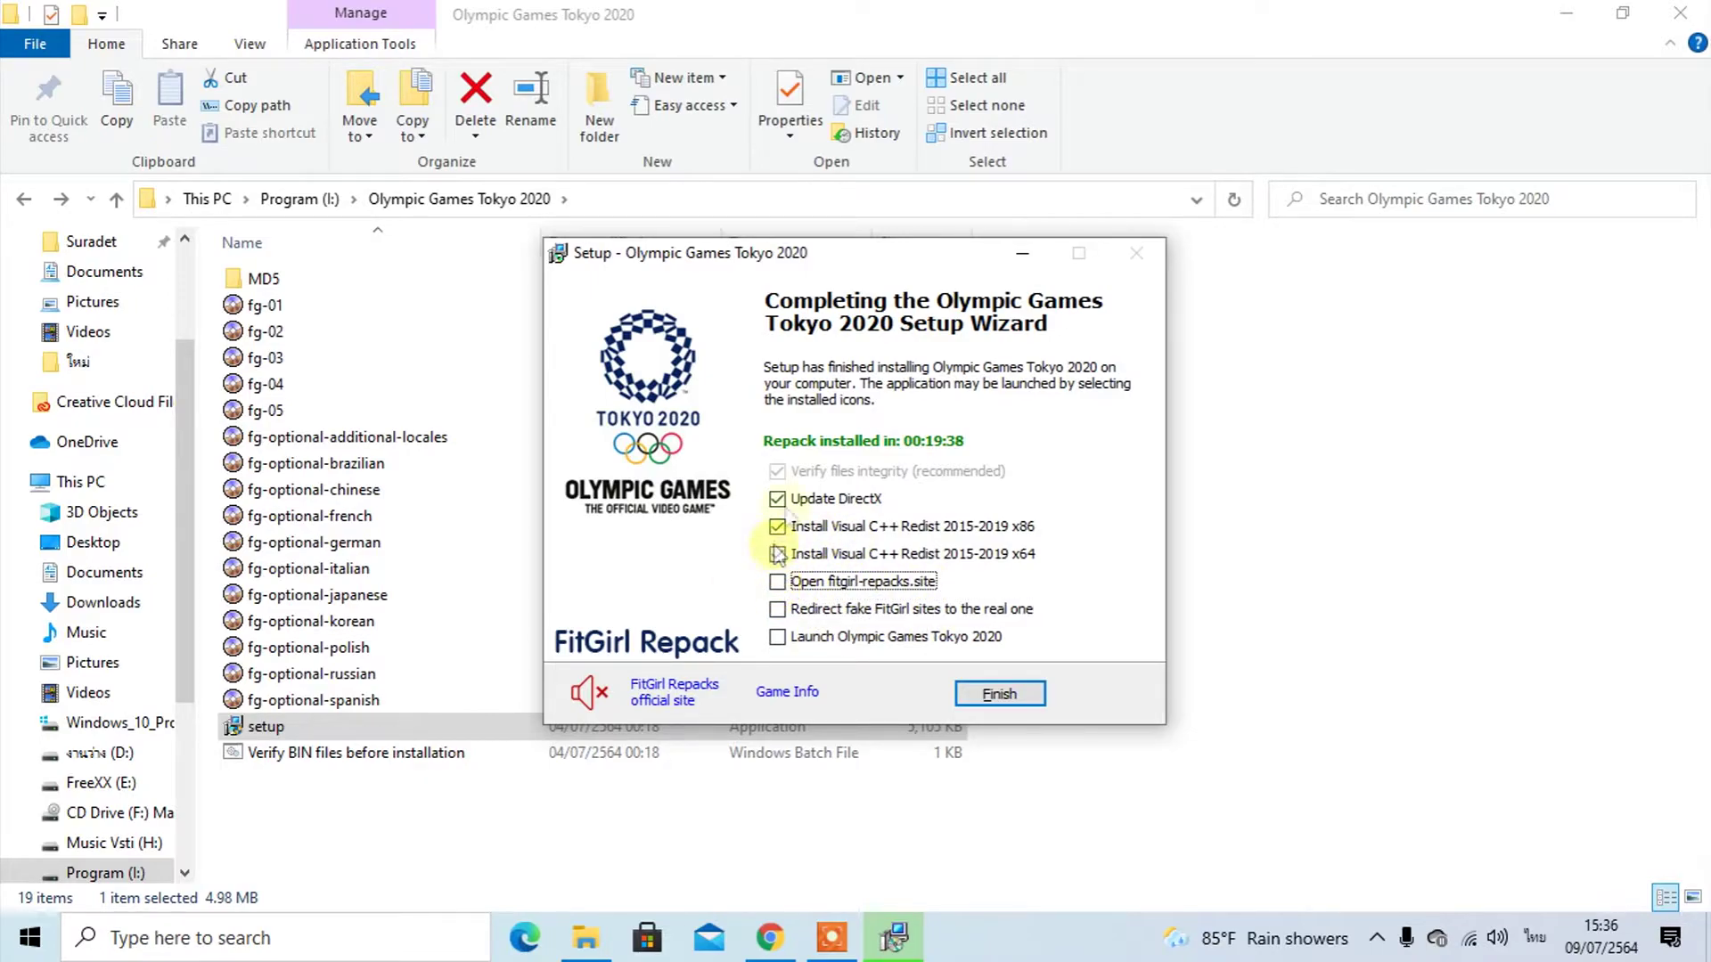
pyautogui.click(996, 694)
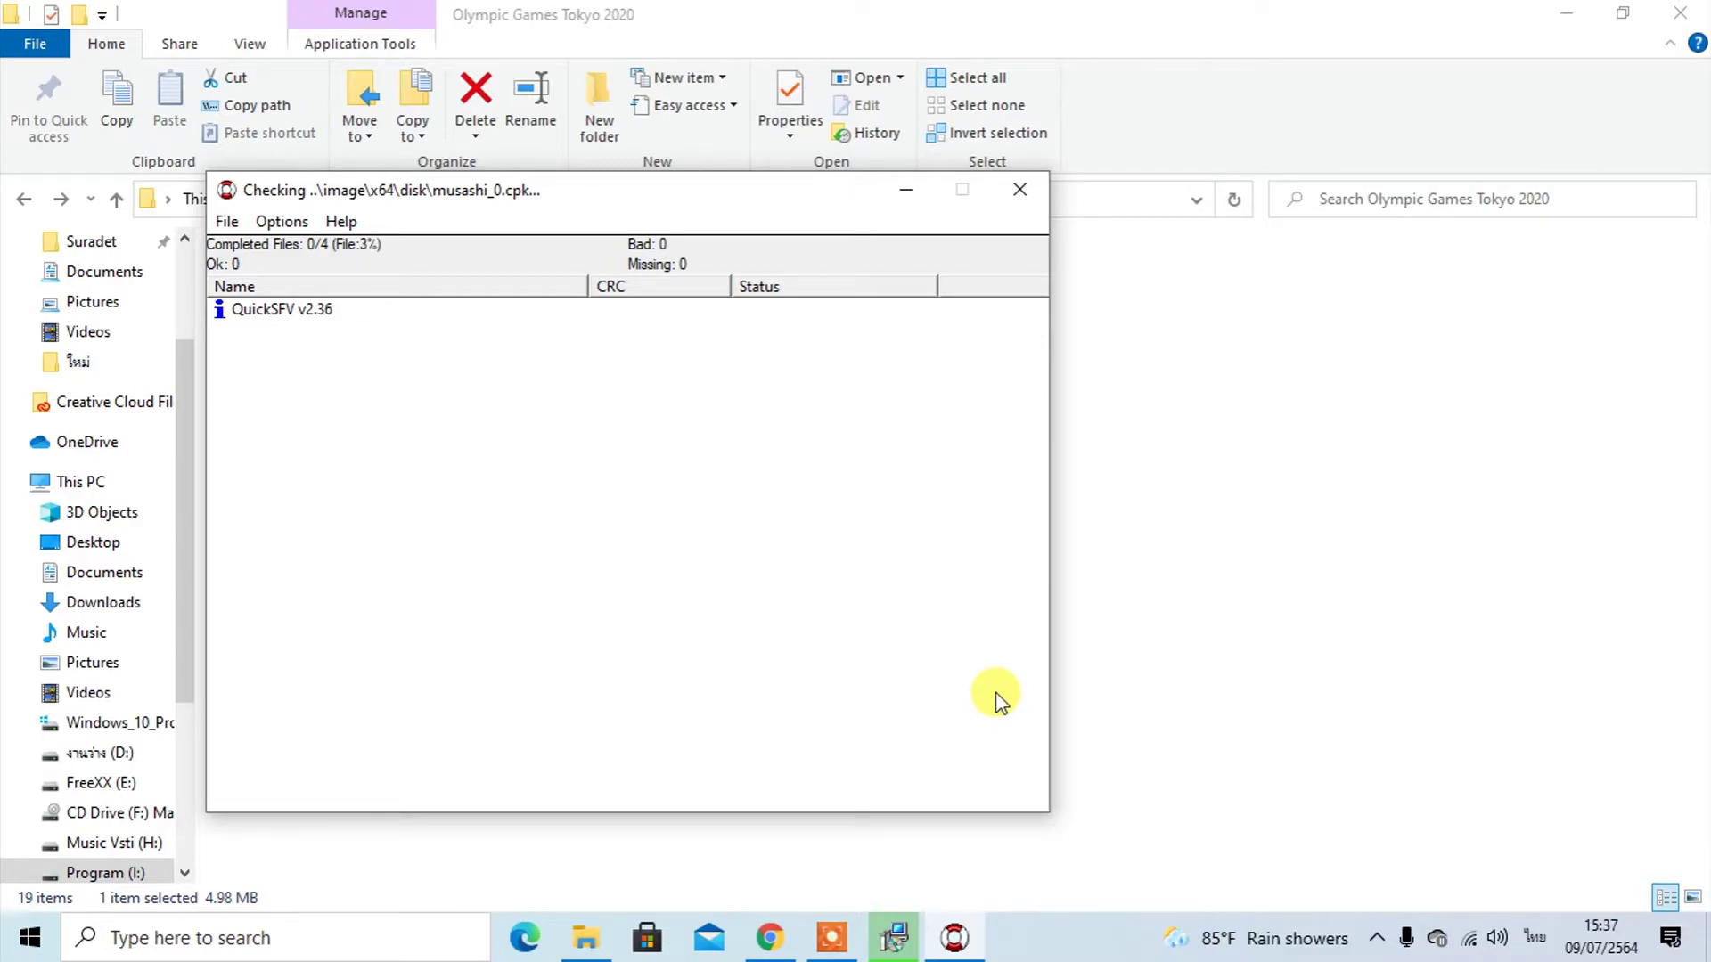
# Let QuickSFV finish checking the installed game files and close its window
pyautogui.moveTo(573, 191); pyautogui.dragTo(872, 186)
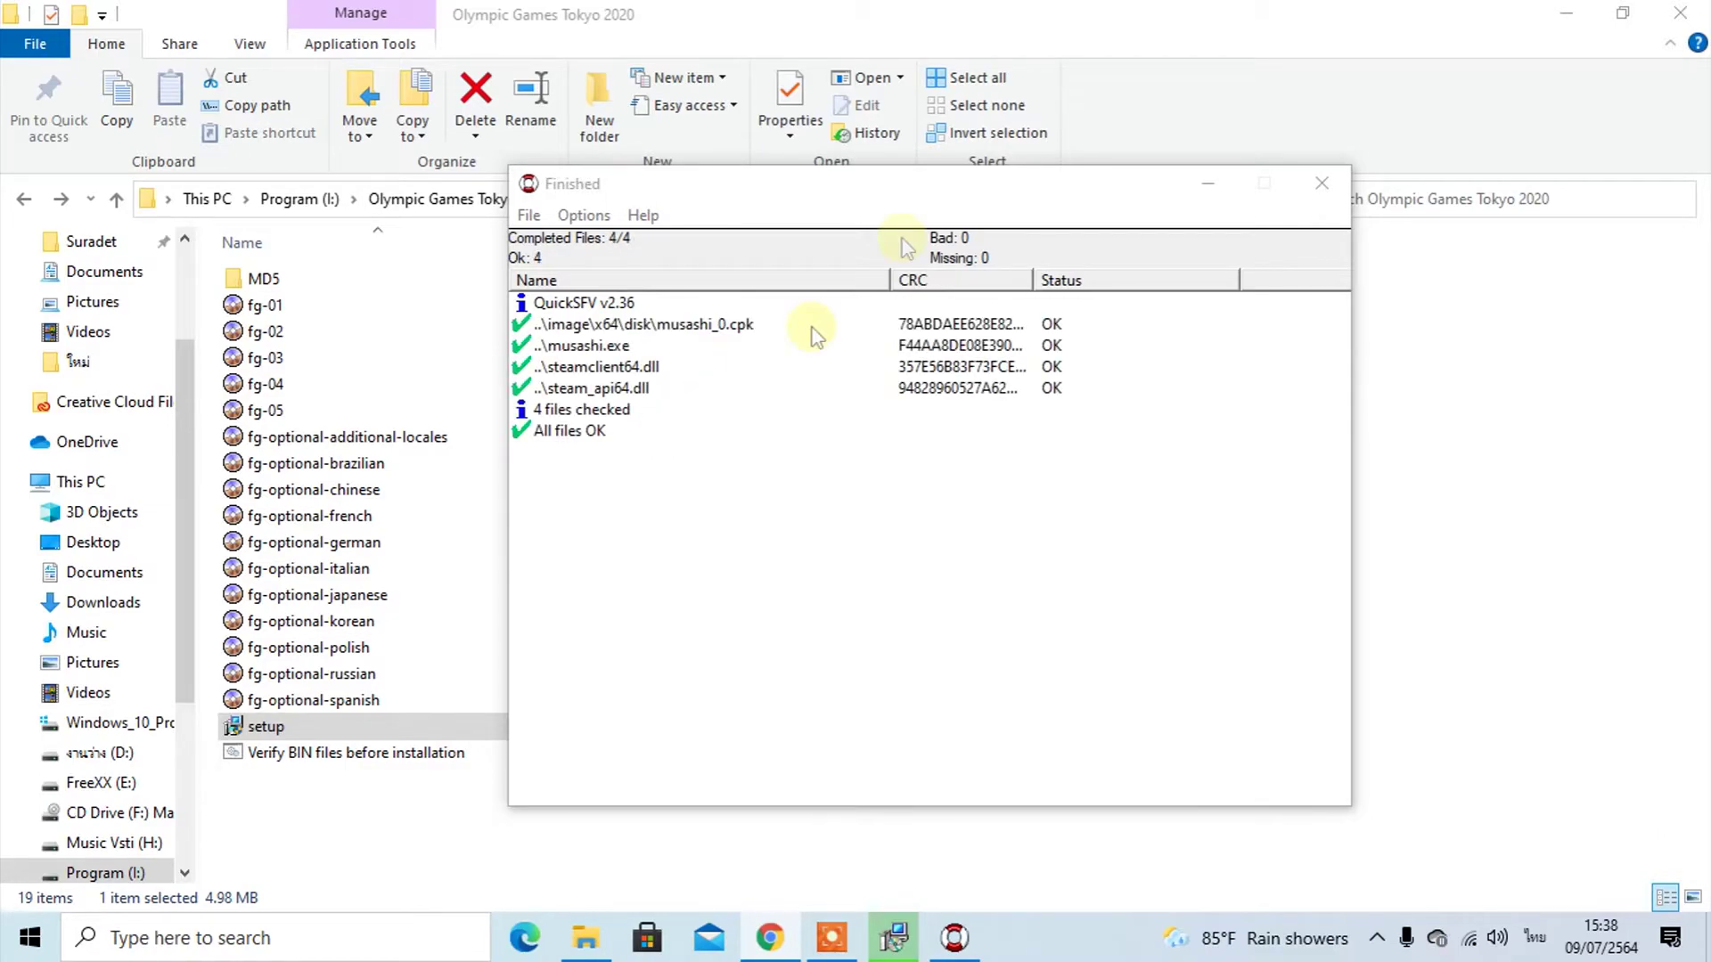
pyautogui.click(1321, 187)
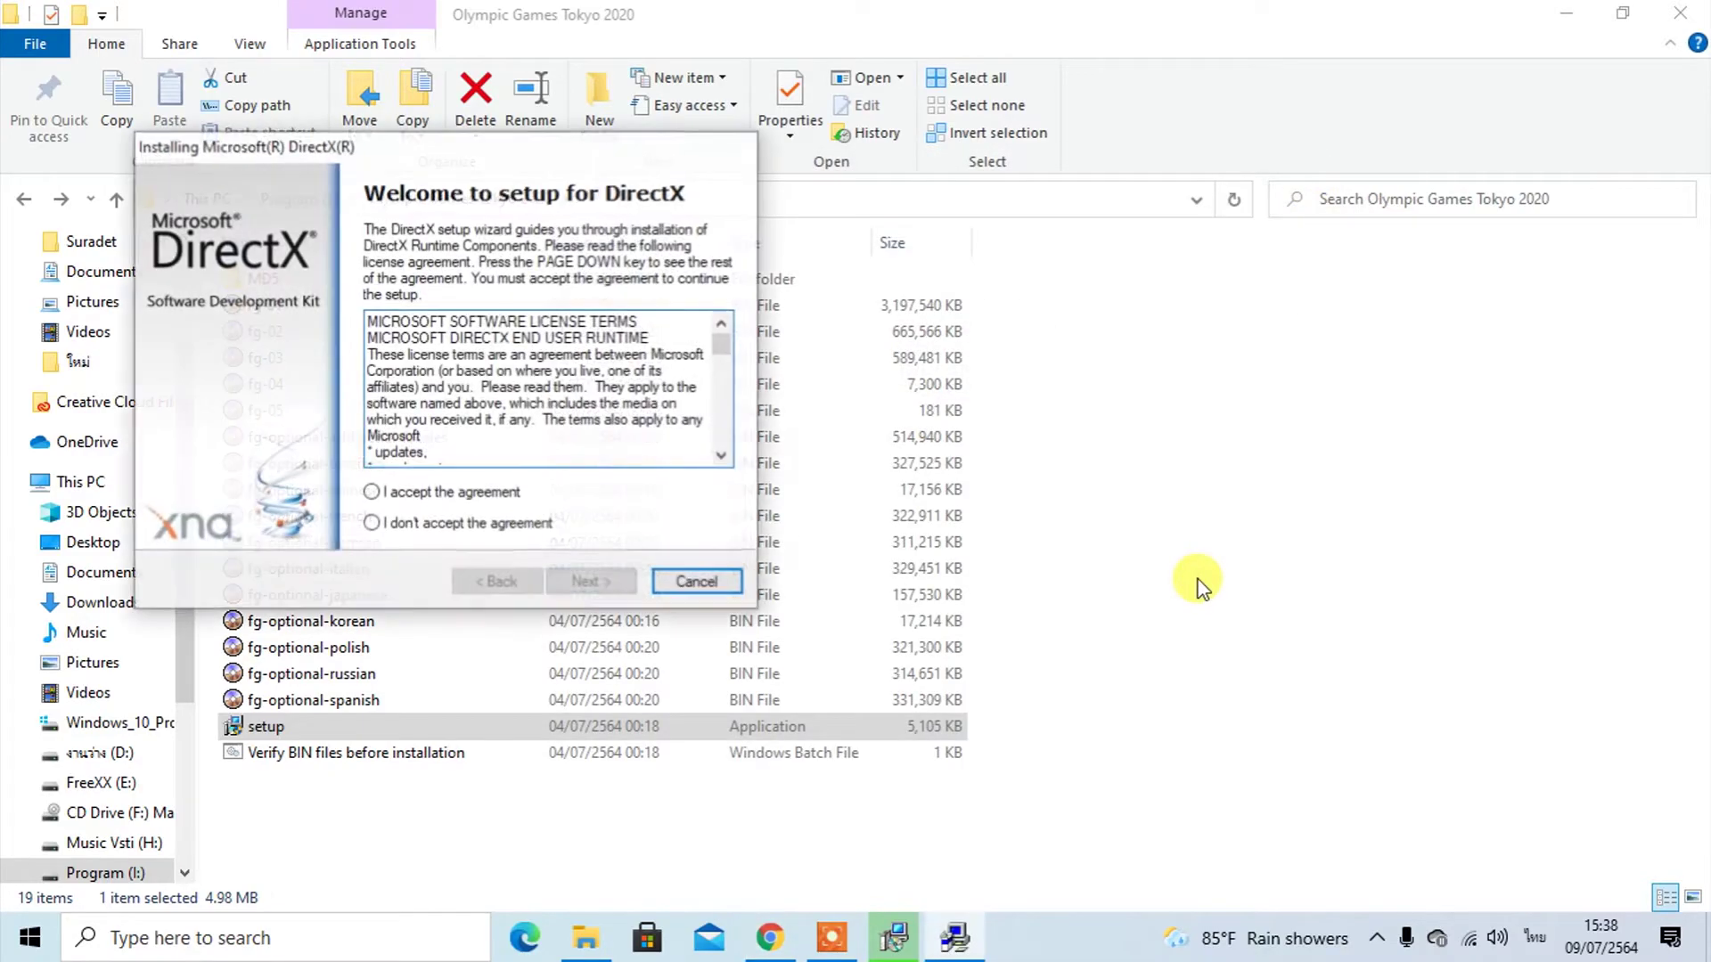
# Accept the DirectX license agreement, complete the DirectX setup and dismiss the installer's remaining finalization dialog
pyautogui.click(1196, 580)
pyautogui.click(952, 940)
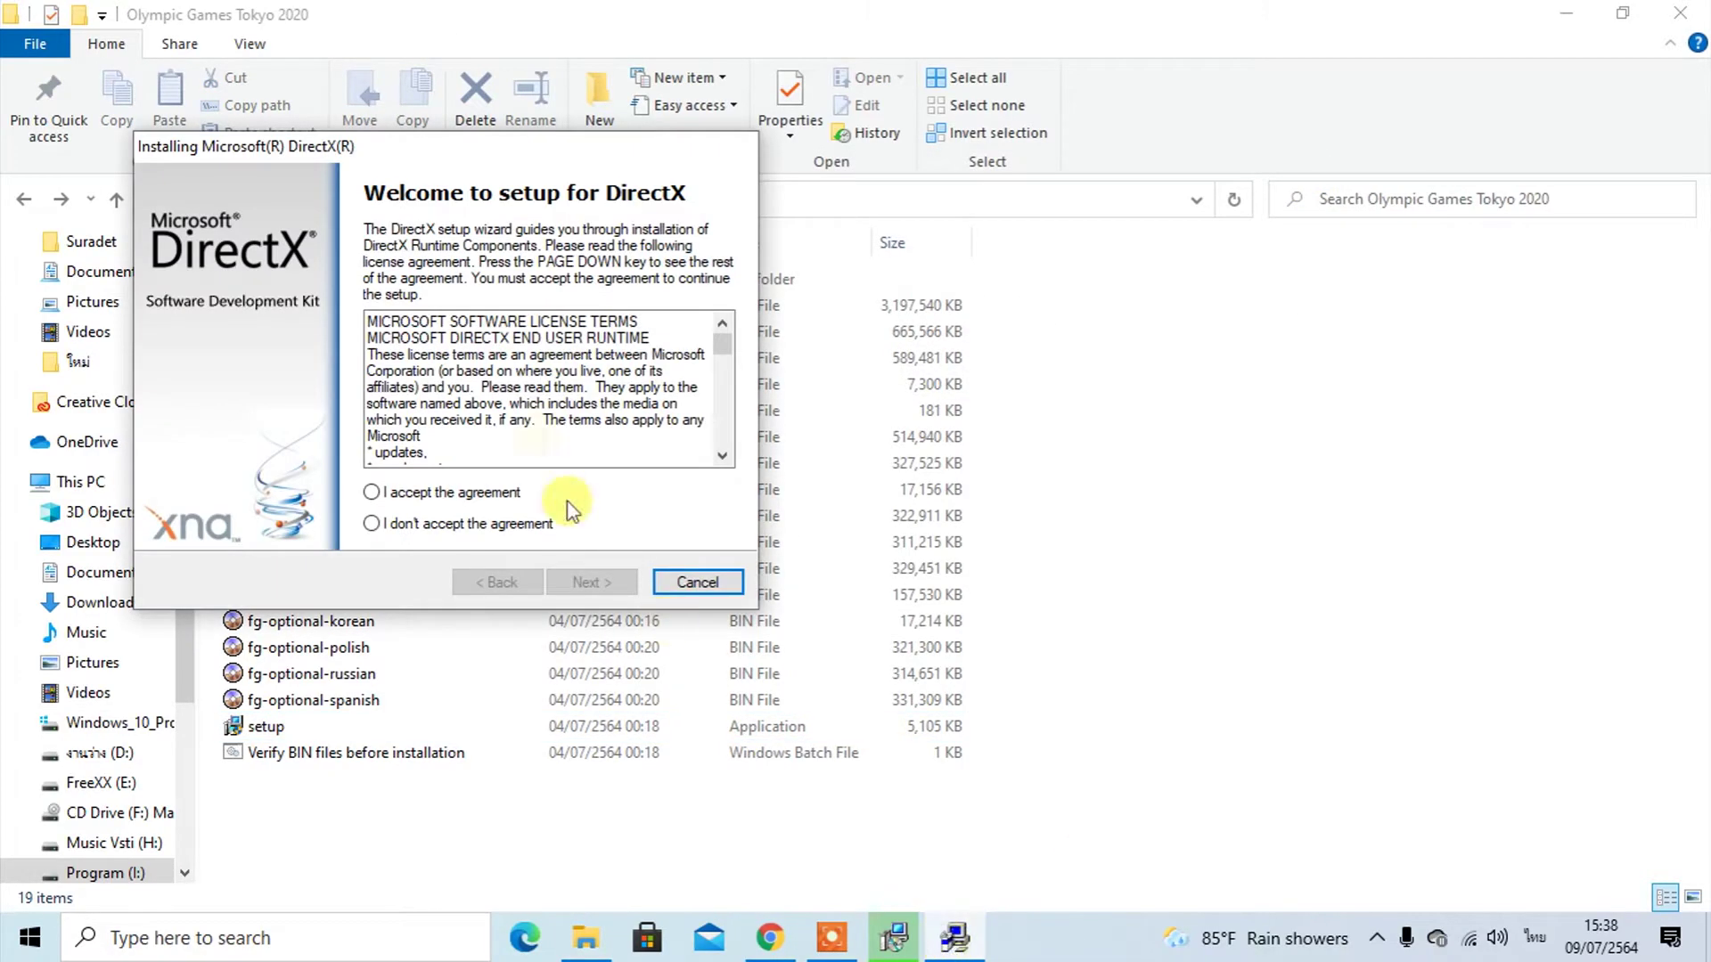
pyautogui.click(446, 494)
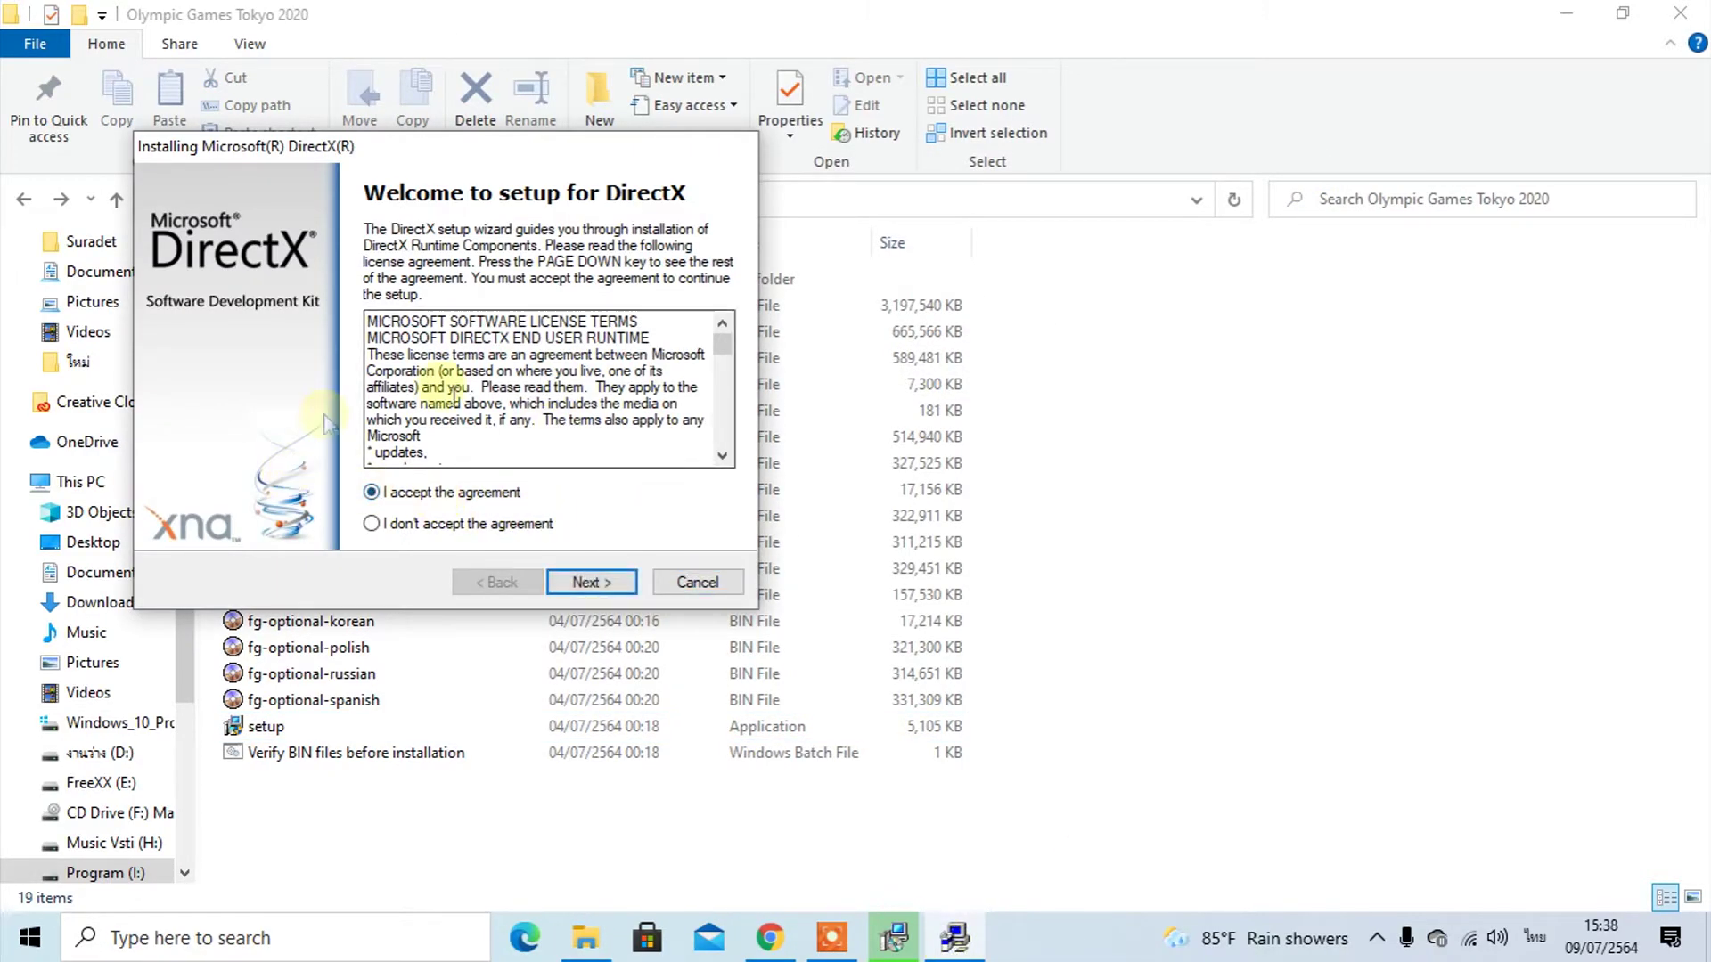
pyautogui.click(592, 582)
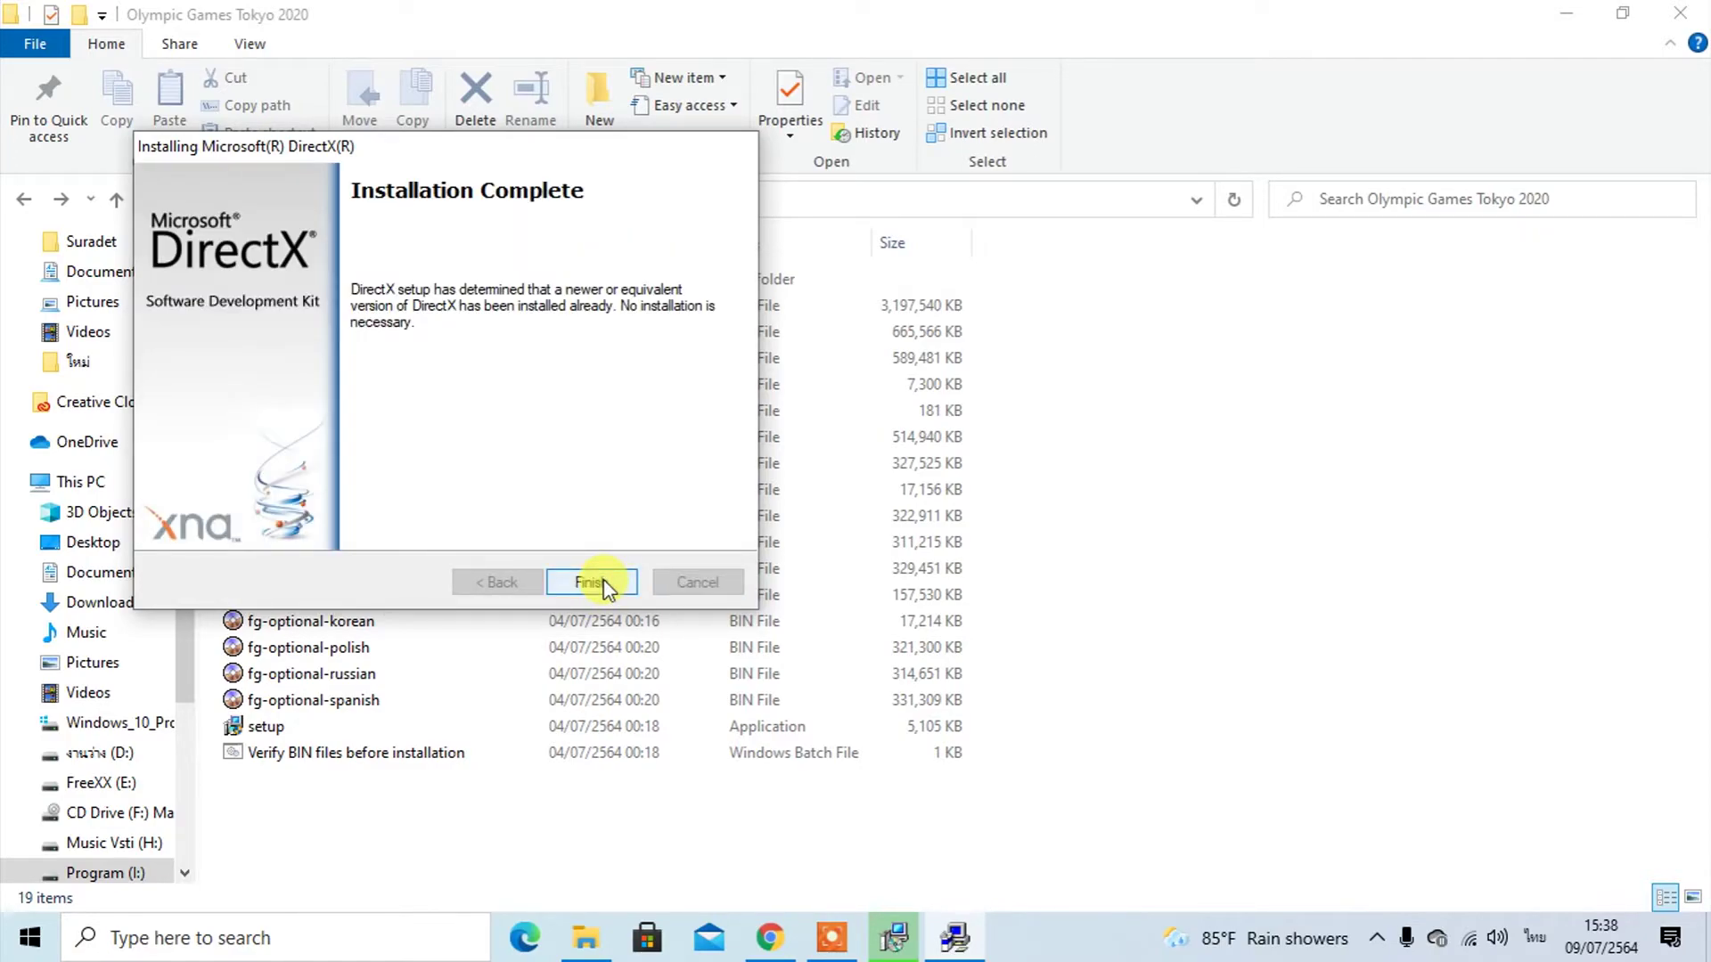
pyautogui.click(602, 587)
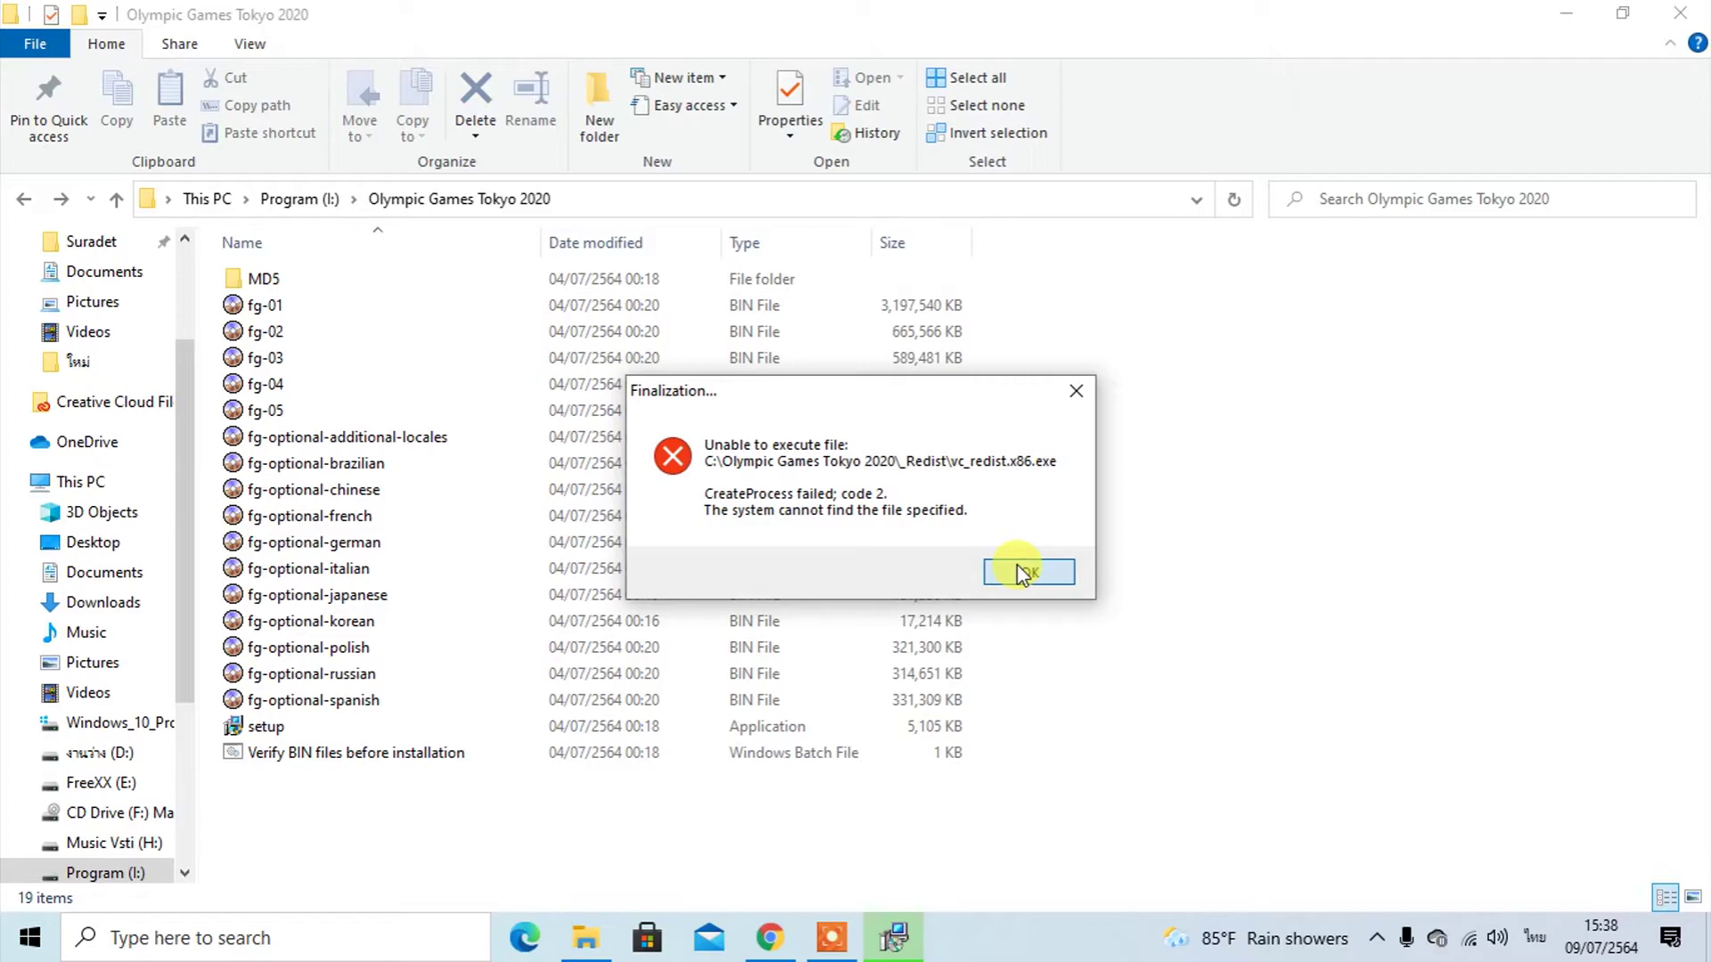
pyautogui.click(1022, 572)
# Place the Olympic Games Tokyo 2020 desktop shortcut below Marvels Avengers and launch the game from it
pyautogui.click(1566, 13)
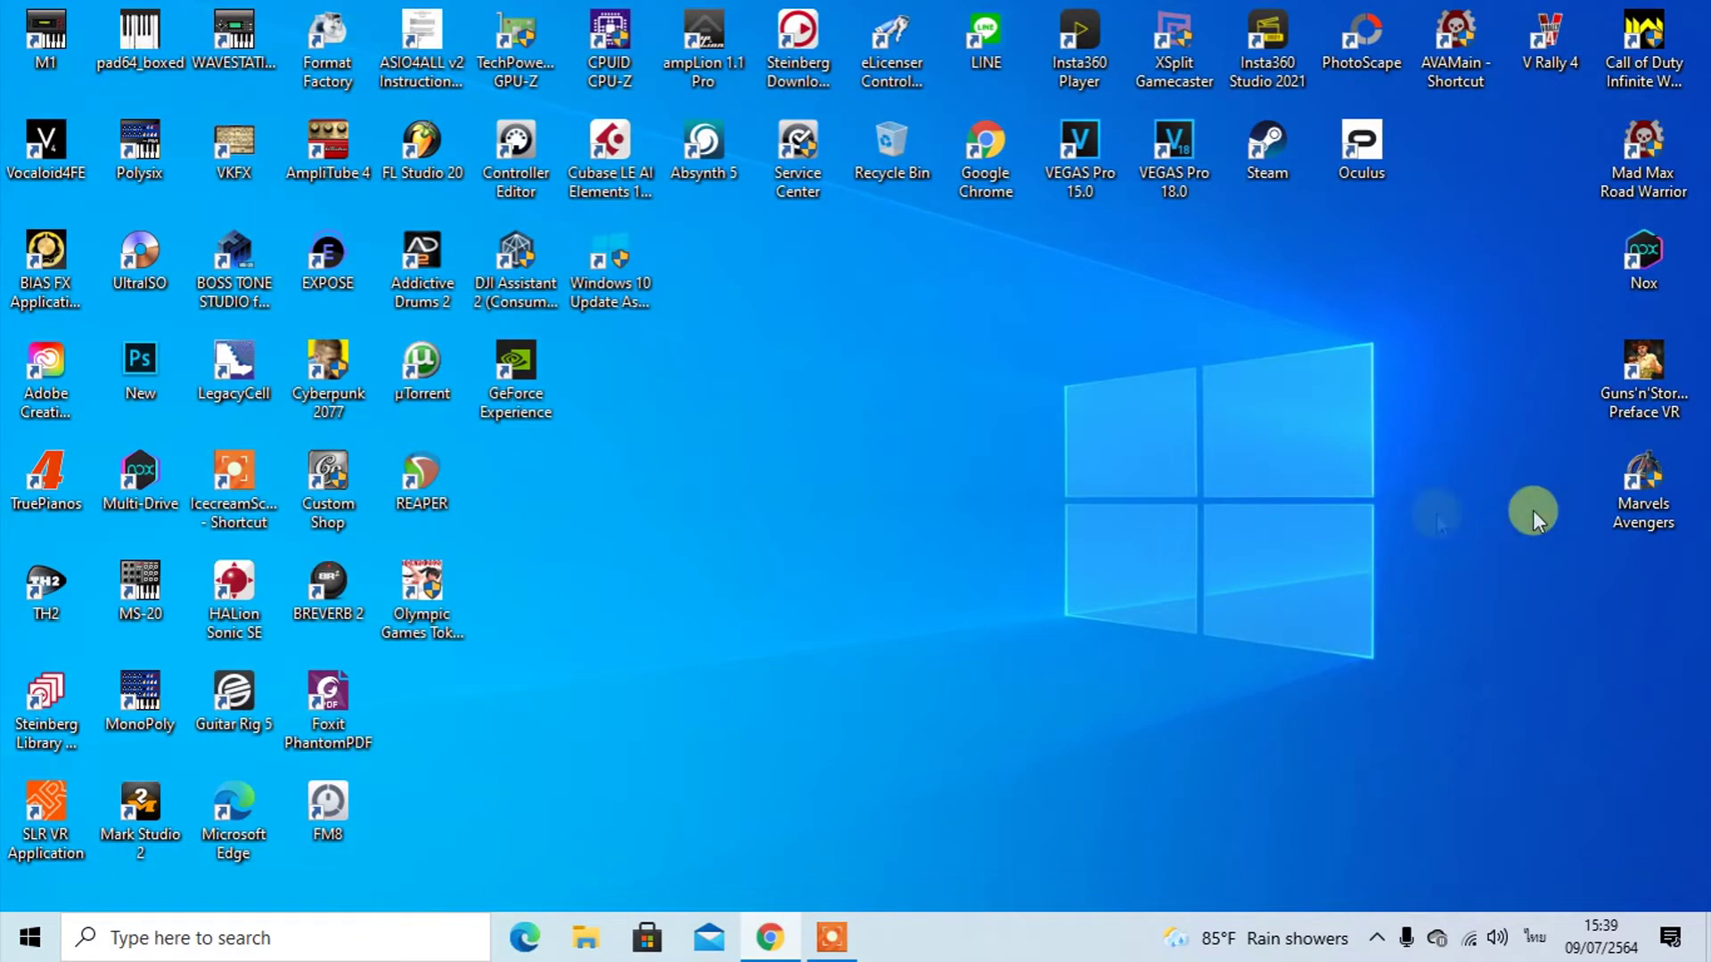
pyautogui.click(1152, 470)
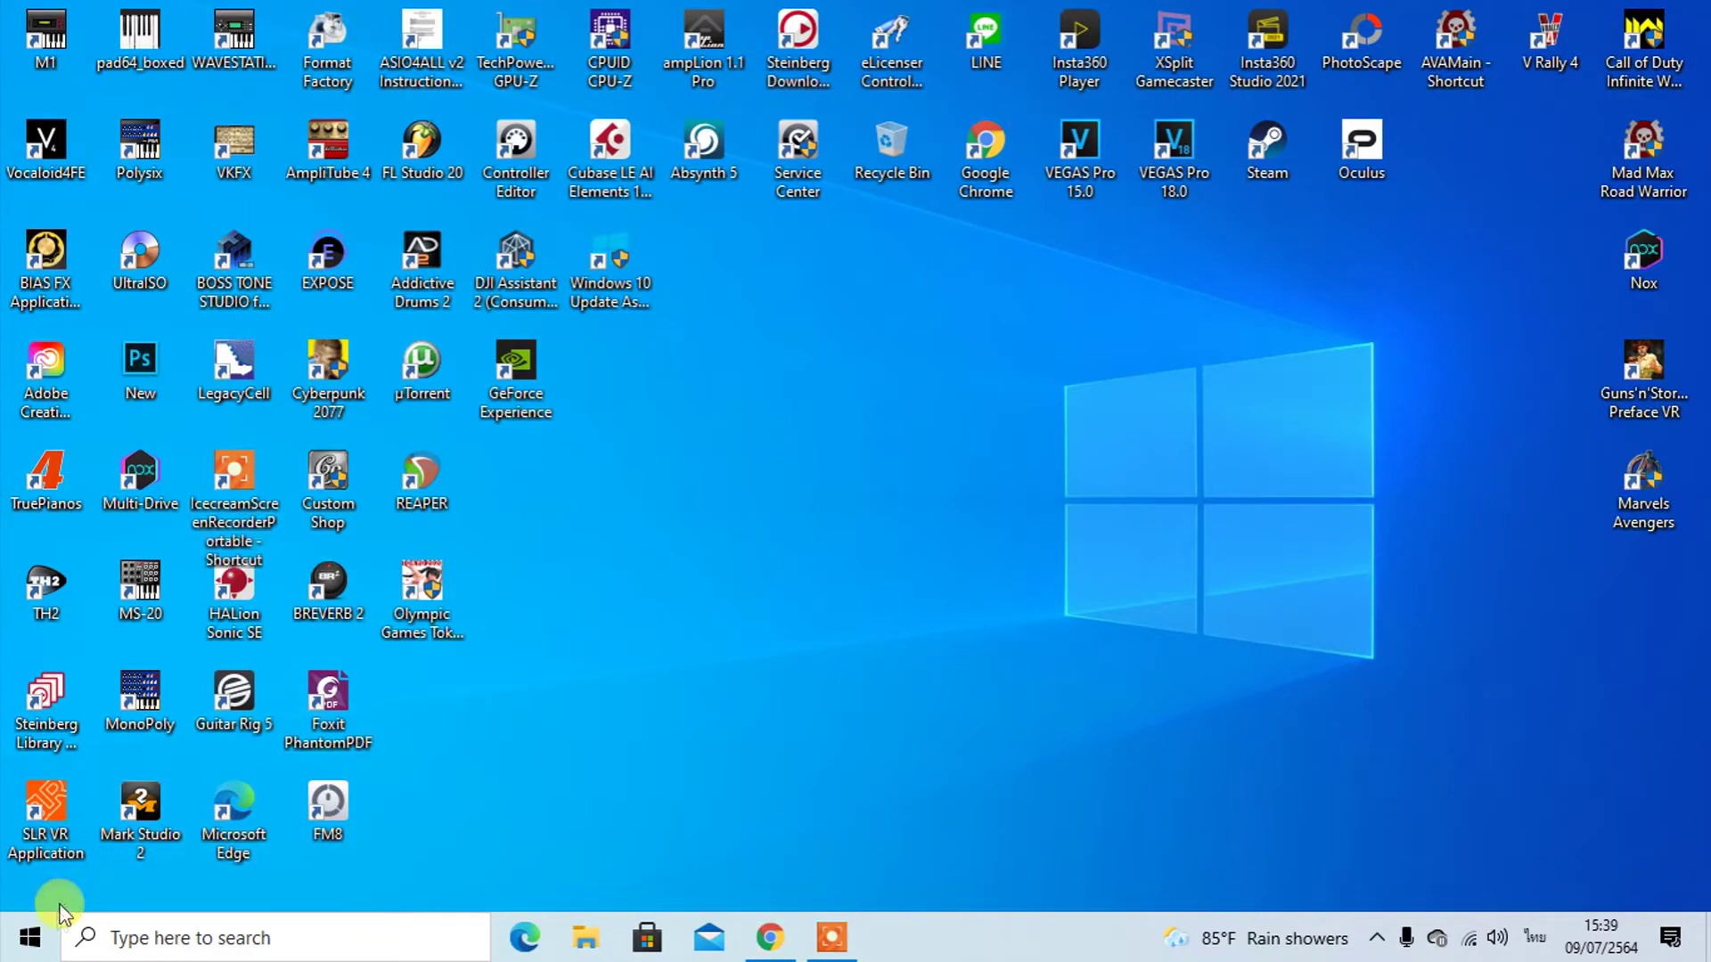
pyautogui.moveTo(422, 590); pyautogui.dragTo(1303, 627)
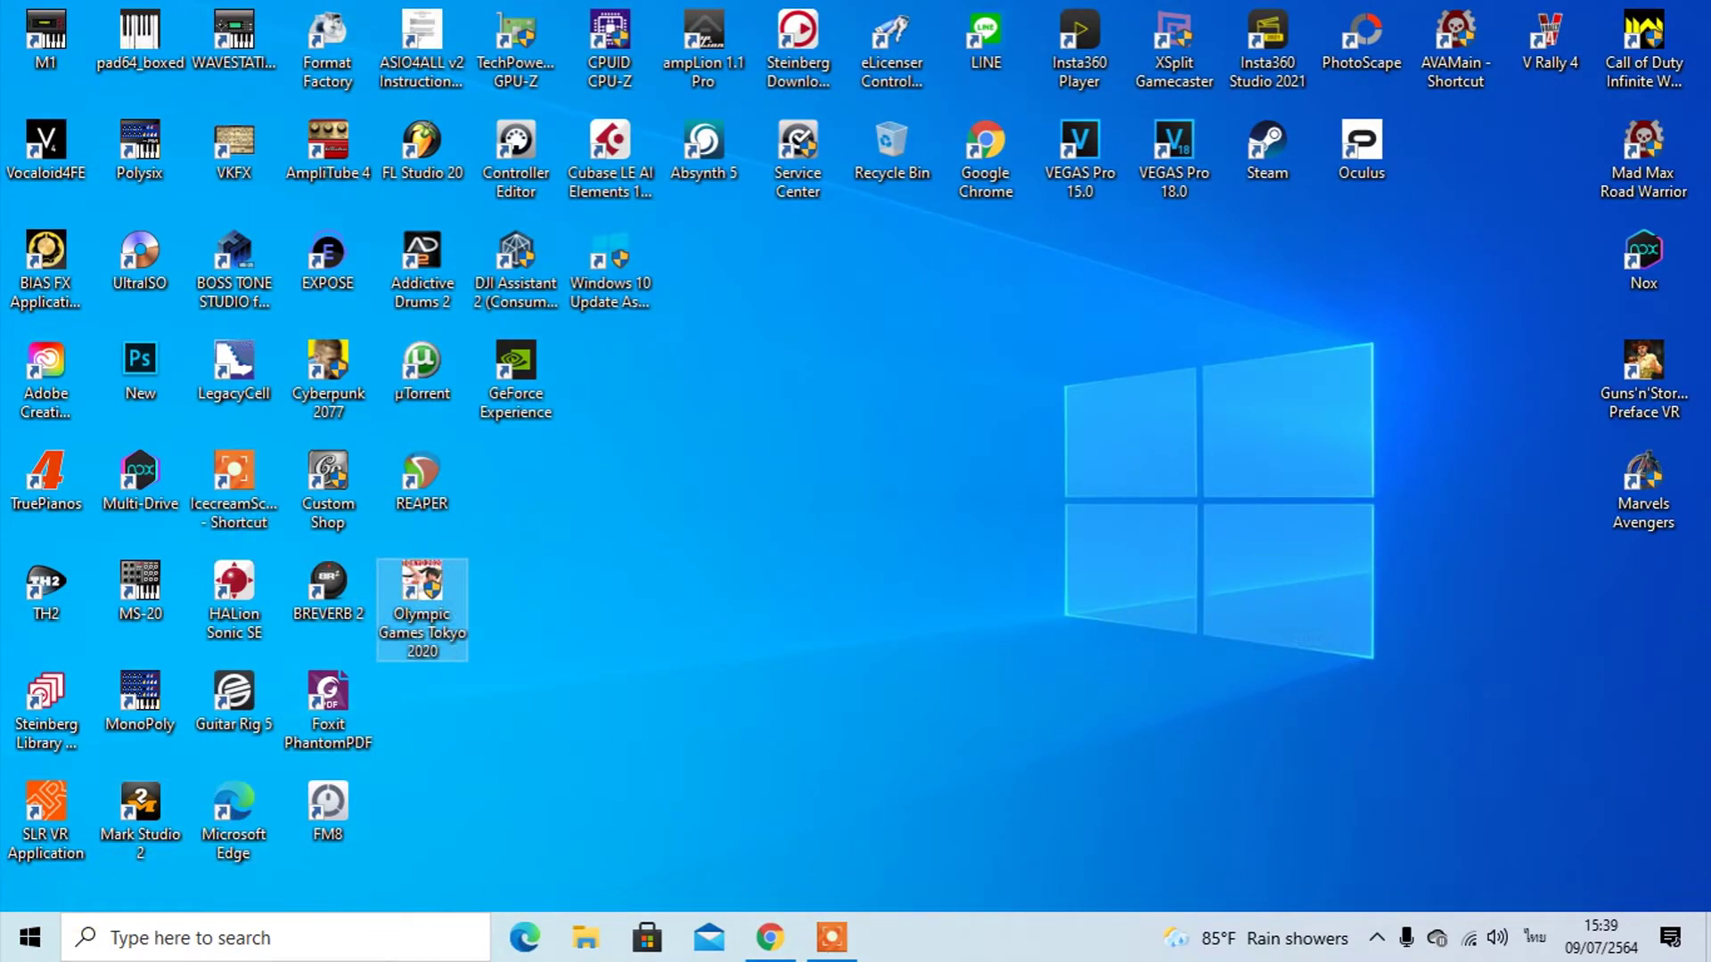
pyautogui.doubleClick(1628, 579)
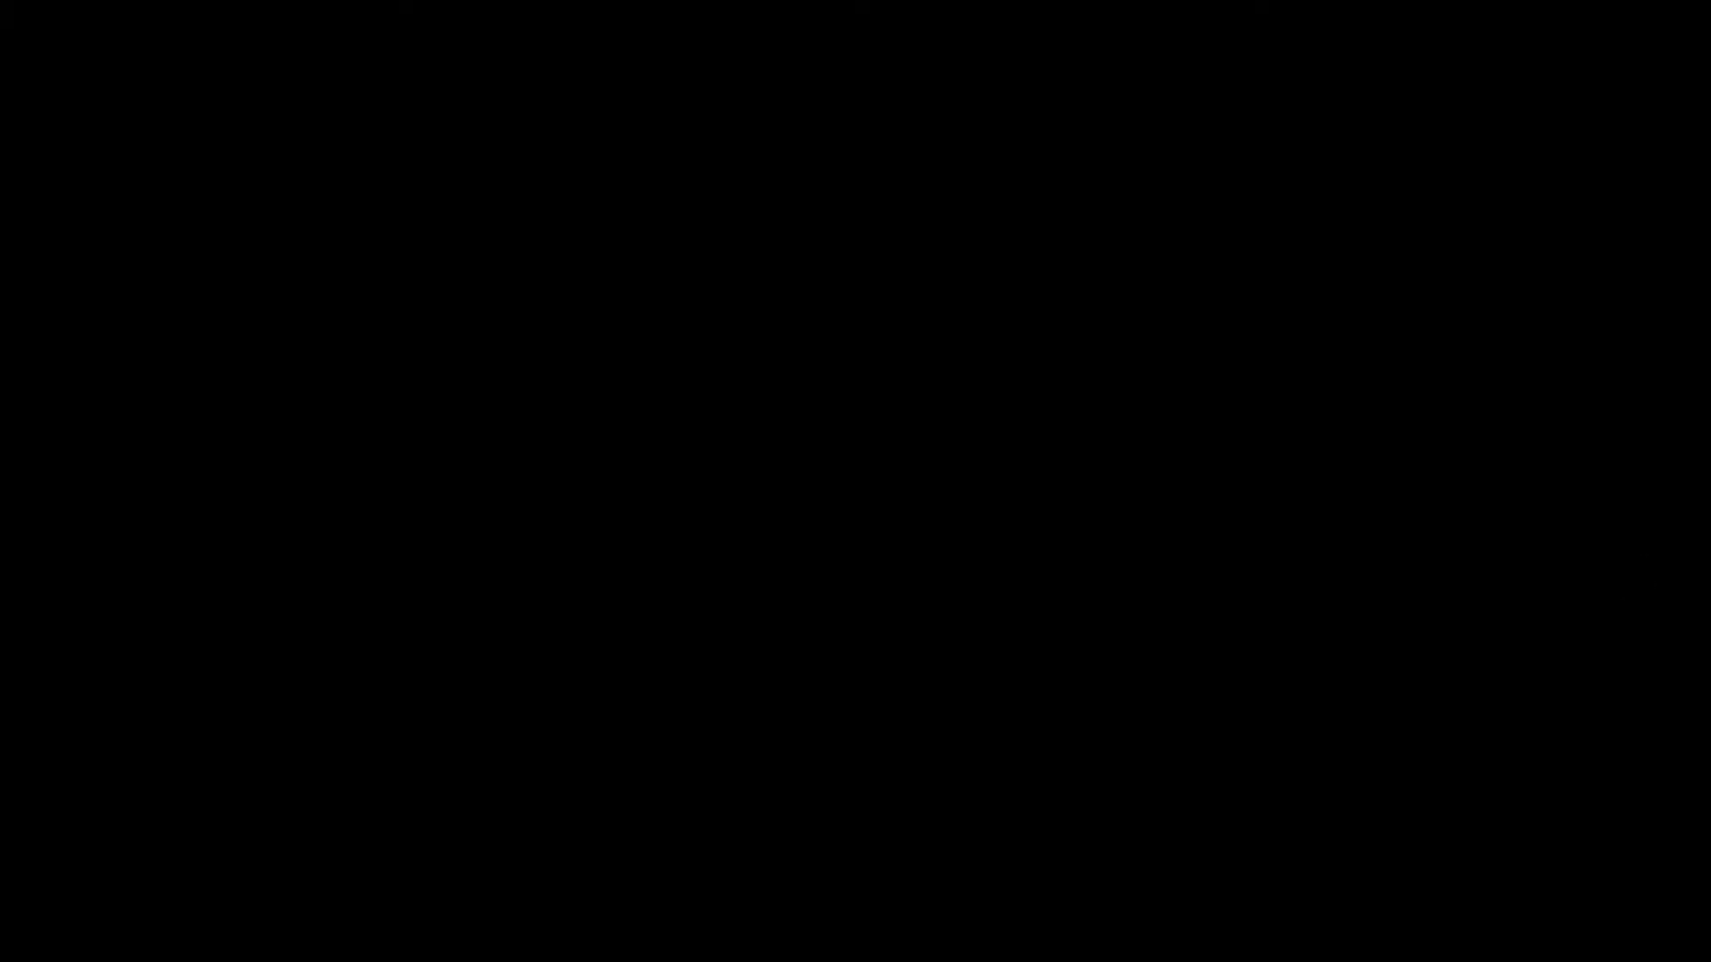
pyautogui.click(682, 634)
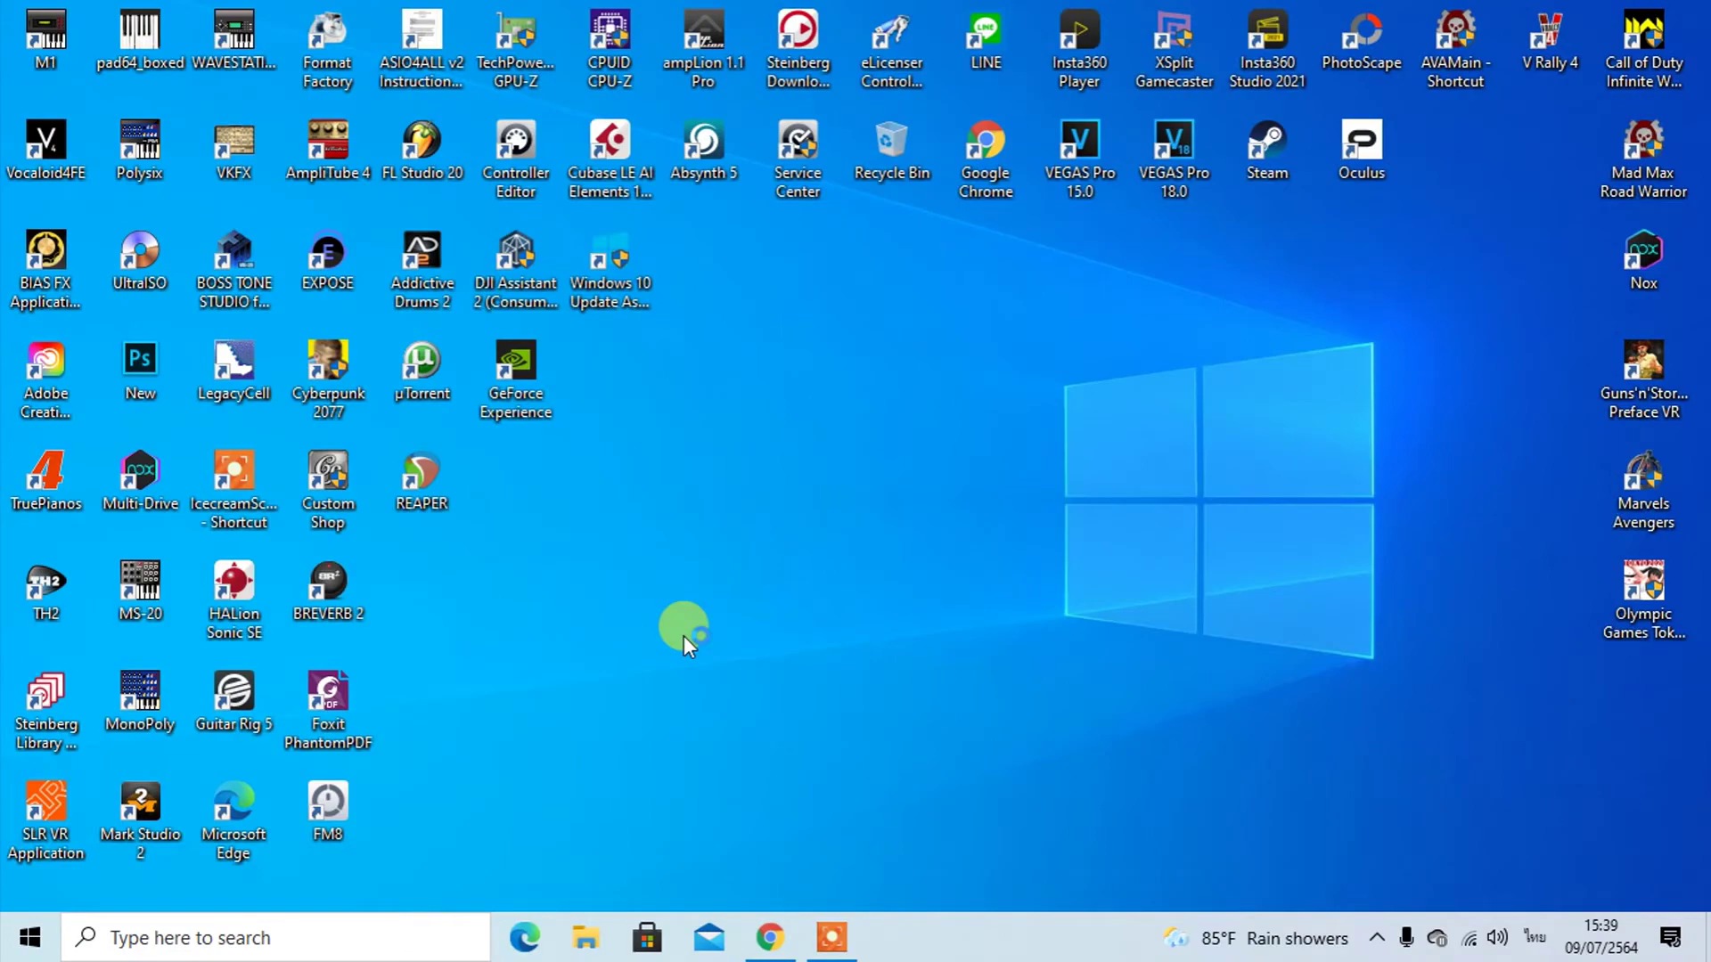